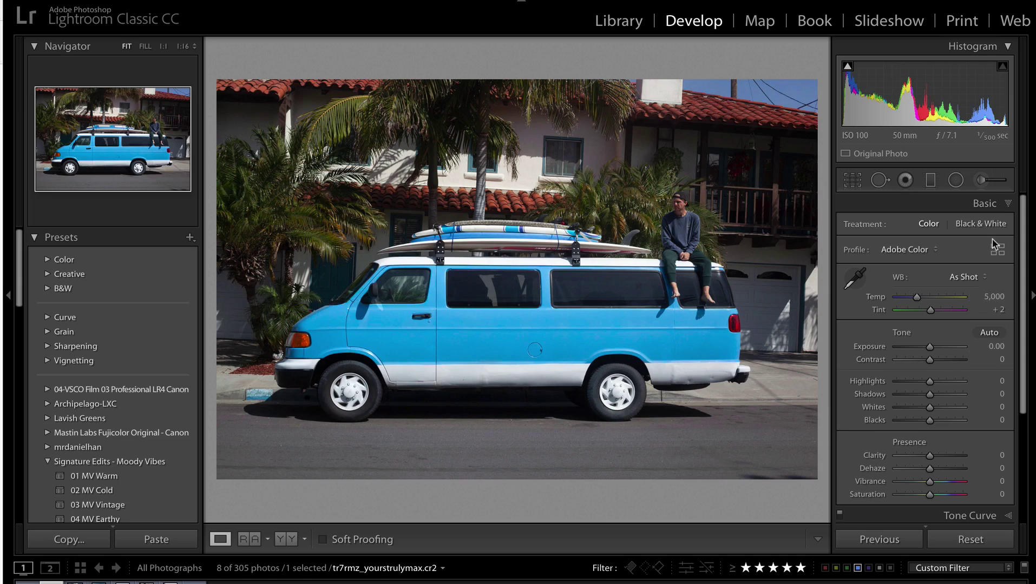
Brush the van's blue body with an auto-masked adjustment at Size 47 and Flow 100
{"action": "left_click", "coordinate": [985, 183]}
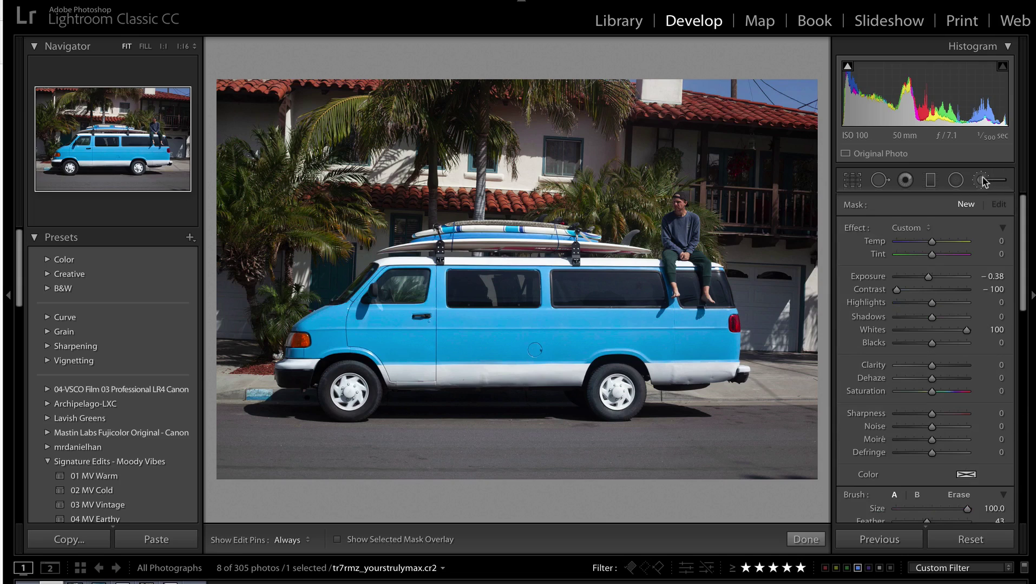
{"action": "scroll", "coordinate": [917, 413], "scroll_direction": "down", "scroll_amount": 3}
{"action": "scroll", "coordinate": [917, 414], "scroll_direction": "down", "scroll_amount": 2}
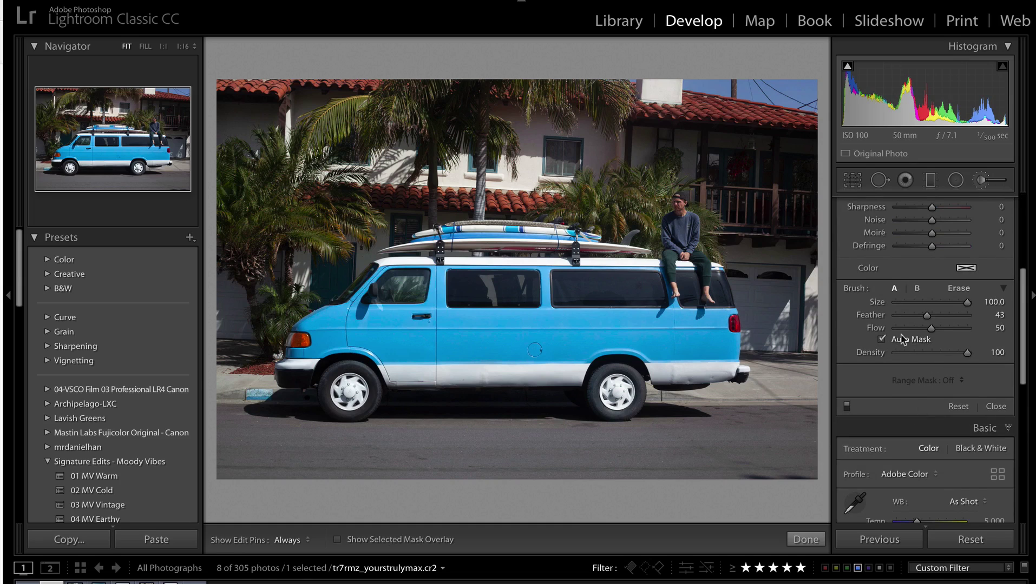
{"action": "left_click", "coordinate": [182, 46]}
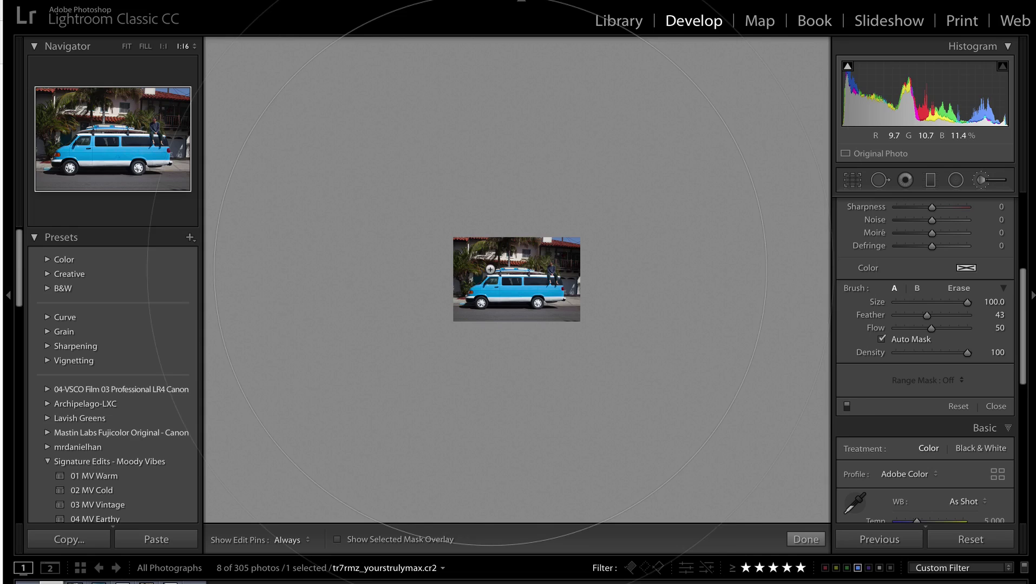
{"action": "scroll", "coordinate": [490, 269], "scroll_direction": "down", "scroll_amount": 5}
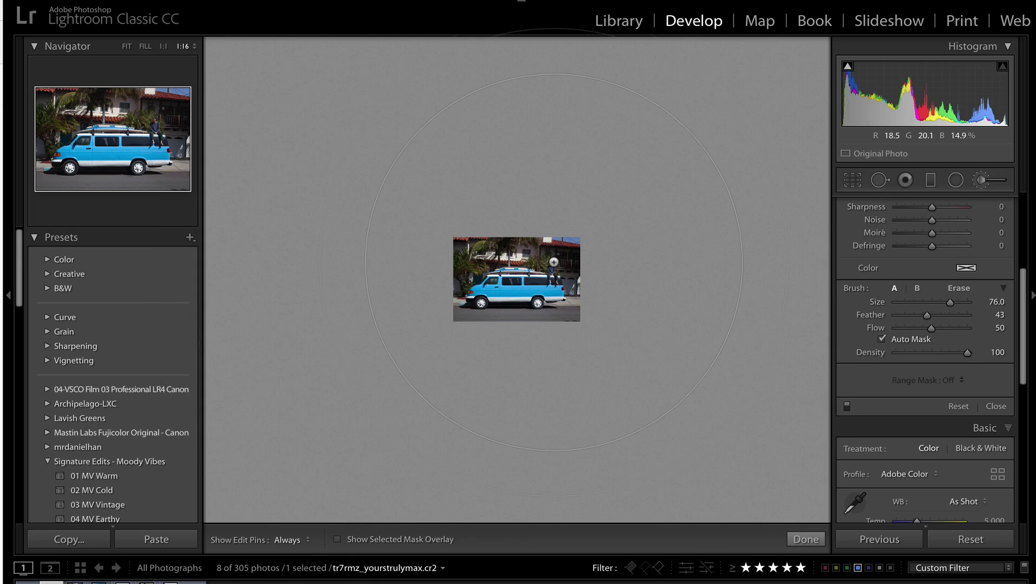
{"action": "scroll", "coordinate": [554, 262], "scroll_direction": "up", "scroll_amount": 2}
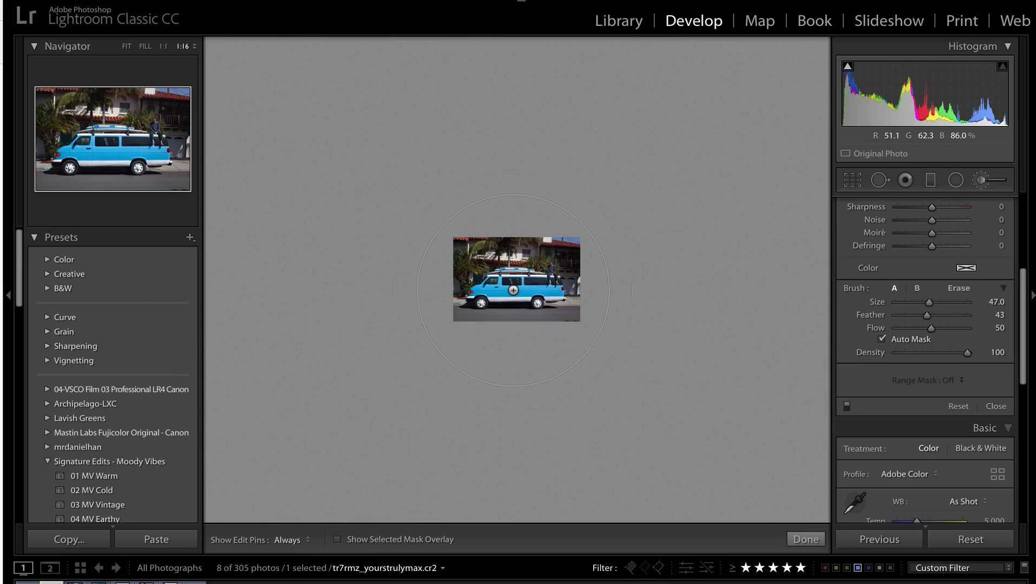
{"action": "left_click", "coordinate": [512, 290]}
{"action": "key", "text": "o"}
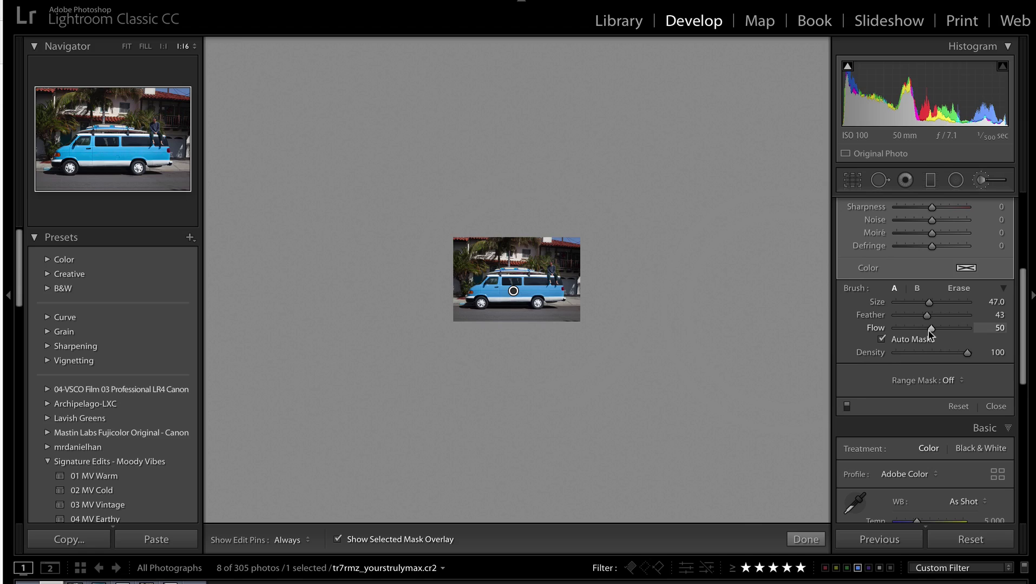
{"action": "left_click_drag", "start_coordinate": [931, 327], "coordinate": [1024, 338]}
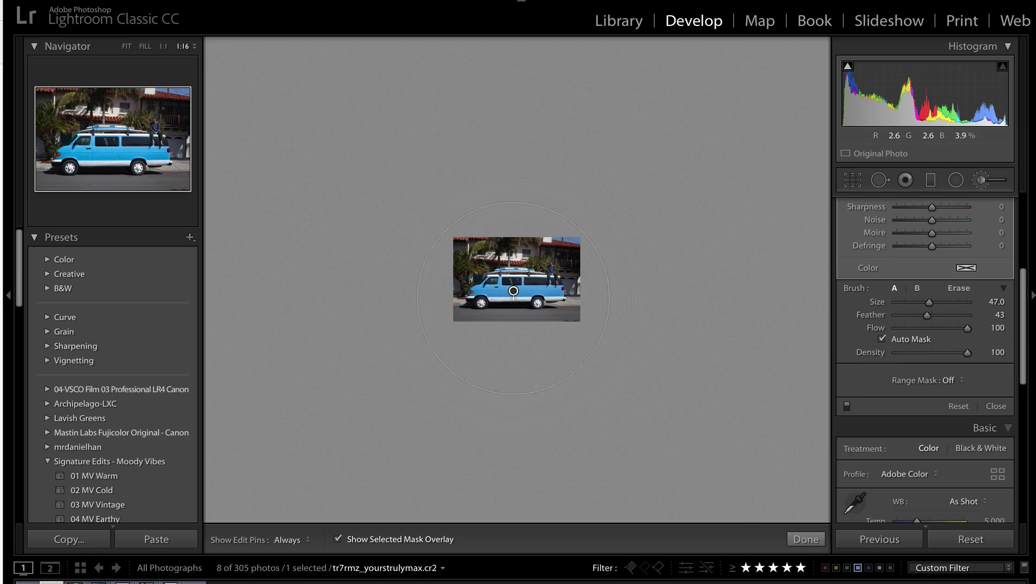
{"action": "left_click", "coordinate": [528, 289]}
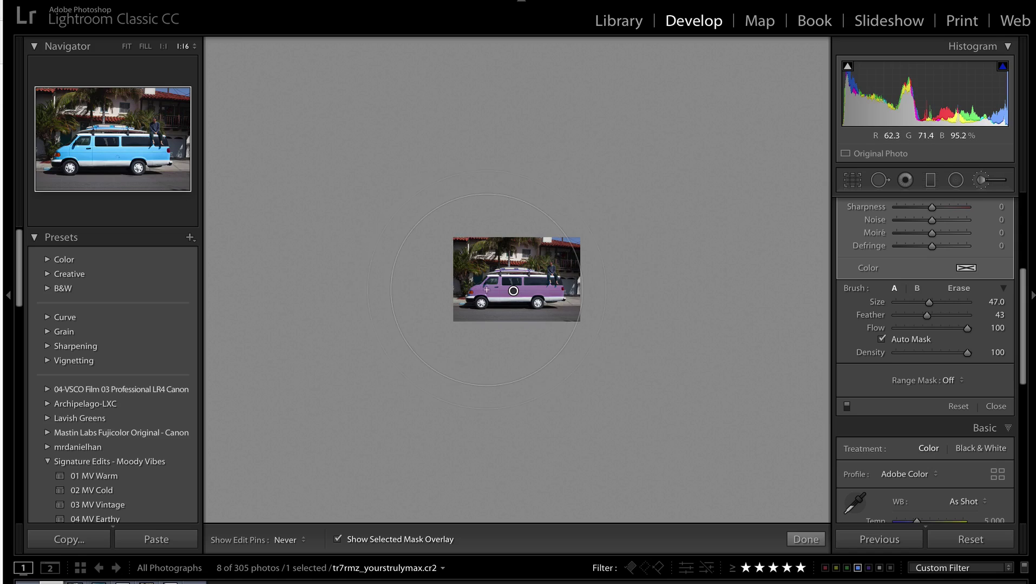
{"action": "key", "text": "h"}
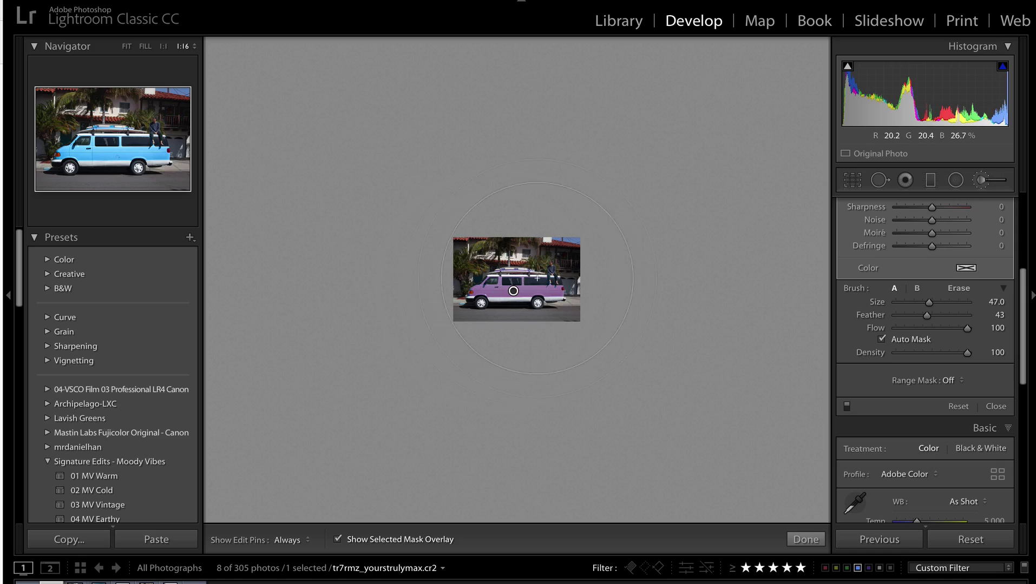
{"action": "left_click", "coordinate": [125, 46]}
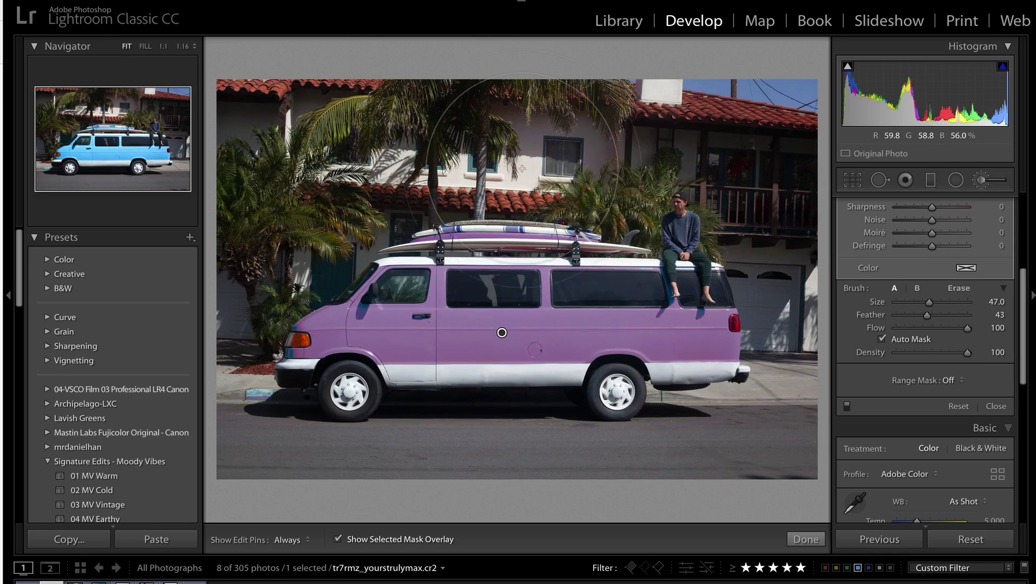
Check the mask overlay coverage and zoom to 1:1 on the van's front fender
{"action": "key", "text": "o"}
{"action": "key", "text": "o"}
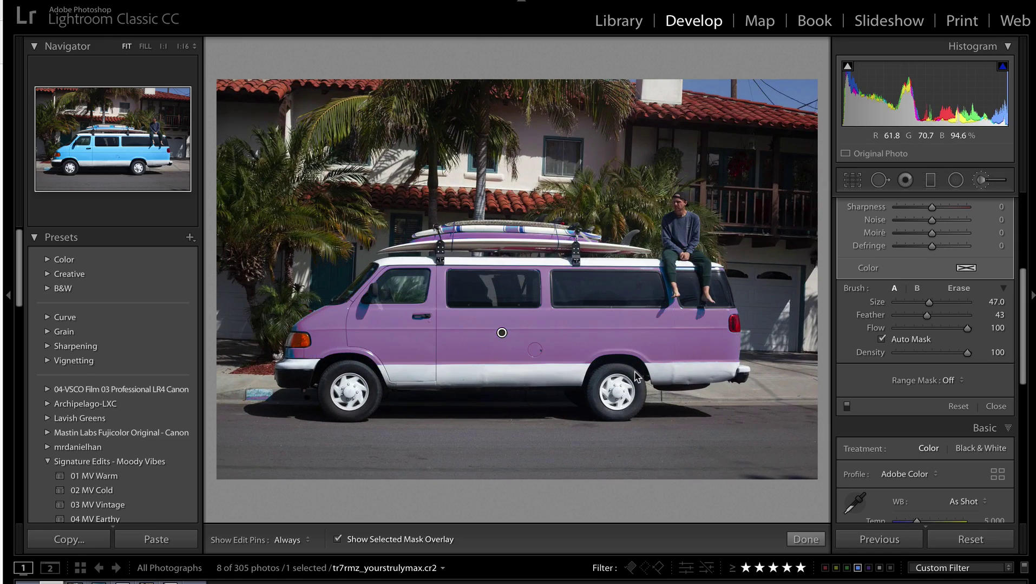
{"action": "key", "text": "o"}
{"action": "key", "text": "o"}
{"action": "key", "text": "o"}
{"action": "key", "text": "o"}
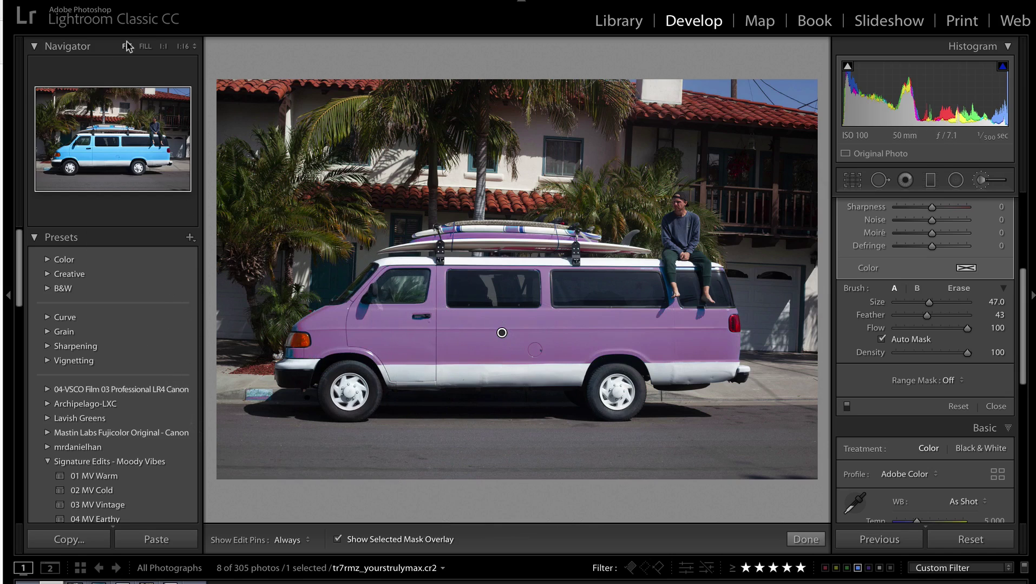
{"action": "left_click", "coordinate": [161, 50]}
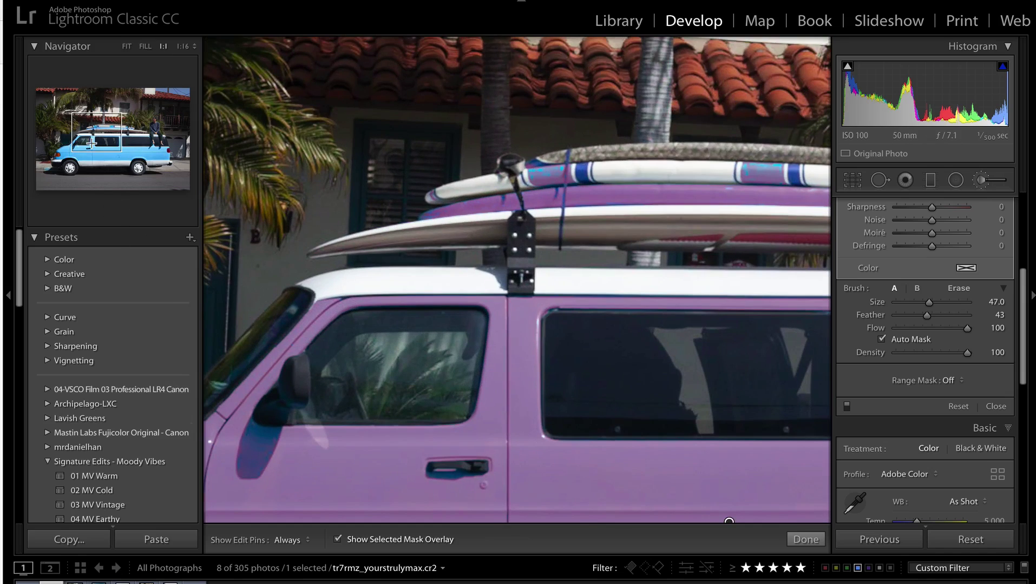
{"action": "left_click", "coordinate": [70, 178]}
{"action": "left_click_drag", "start_coordinate": [70, 178], "coordinate": [61, 164]}
{"action": "scroll", "coordinate": [437, 191], "scroll_direction": "down", "scroll_amount": 3}
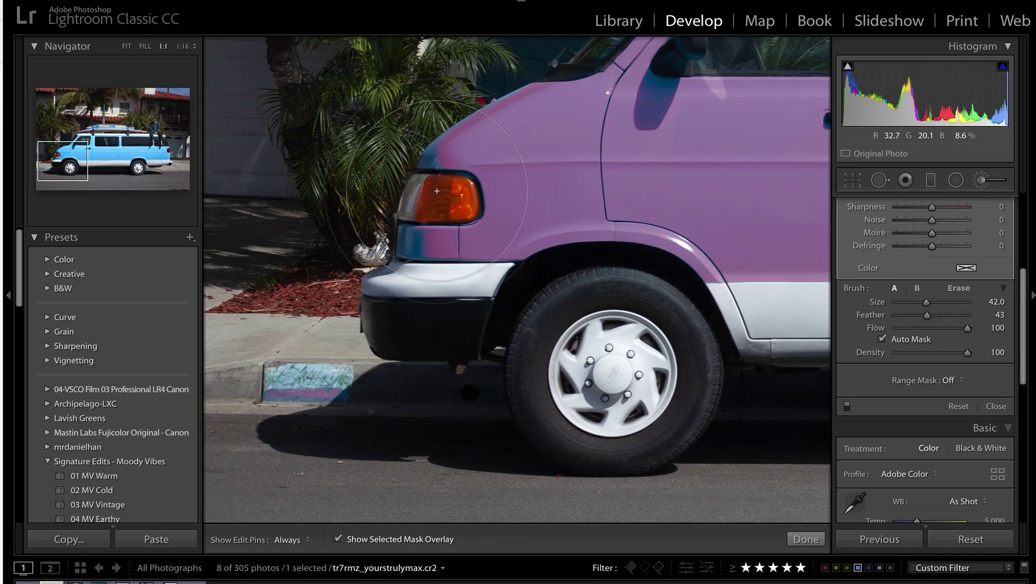
{"action": "scroll", "coordinate": [437, 191], "scroll_direction": "down", "scroll_amount": 3}
{"action": "scroll", "coordinate": [437, 191], "scroll_direction": "down", "scroll_amount": 3}
Softly paint the fender below the headlight at Flow 39 with Auto Mask off
{"action": "key", "text": "h"}
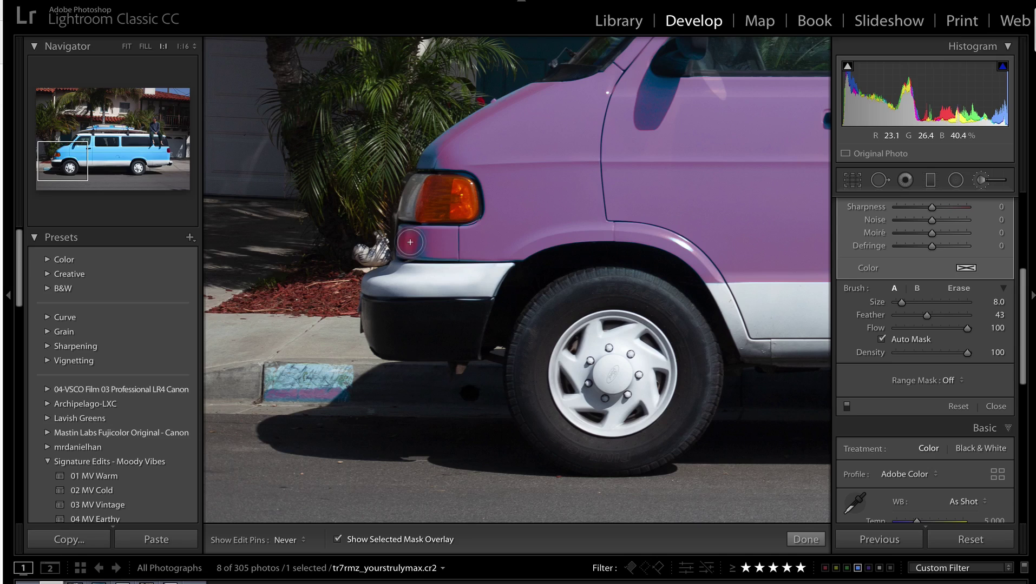
{"action": "left_click_drag", "start_coordinate": [414, 239], "coordinate": [491, 253]}
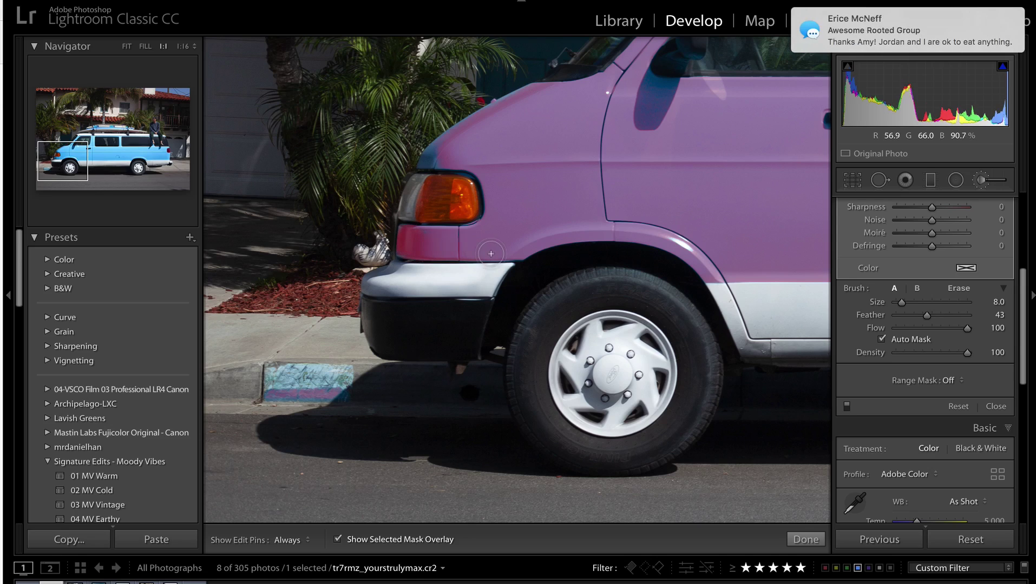
{"action": "key", "text": "ctrl+z"}
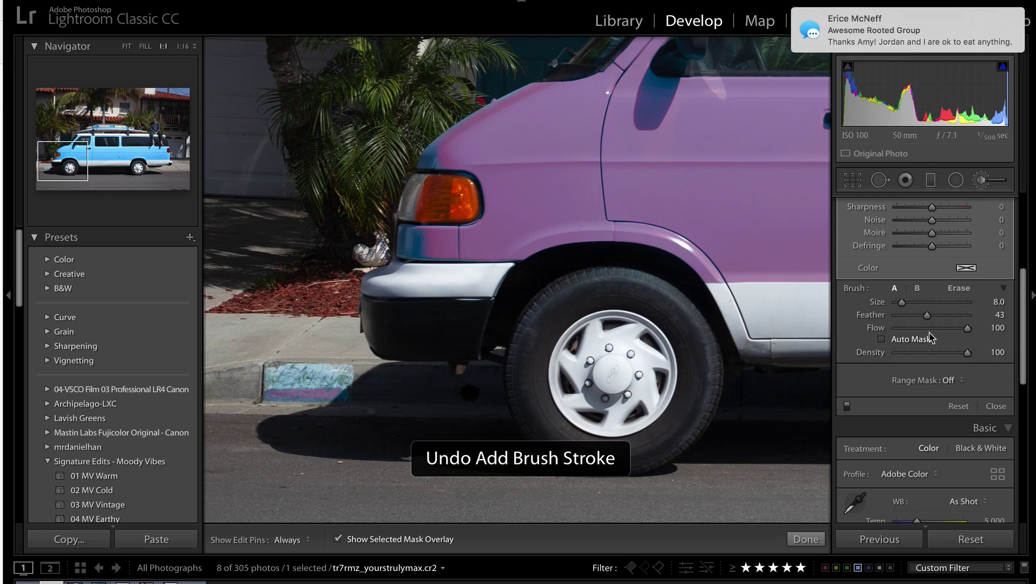
{"action": "left_click", "coordinate": [924, 327]}
{"action": "key", "text": "h"}
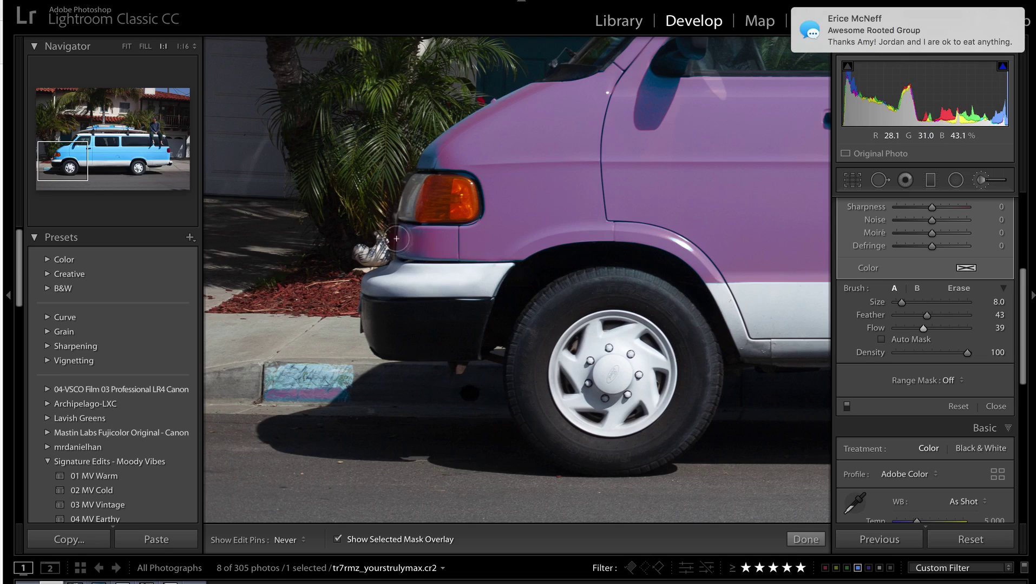
{"action": "left_click_drag", "start_coordinate": [421, 243], "coordinate": [444, 249]}
{"action": "key", "text": "h"}
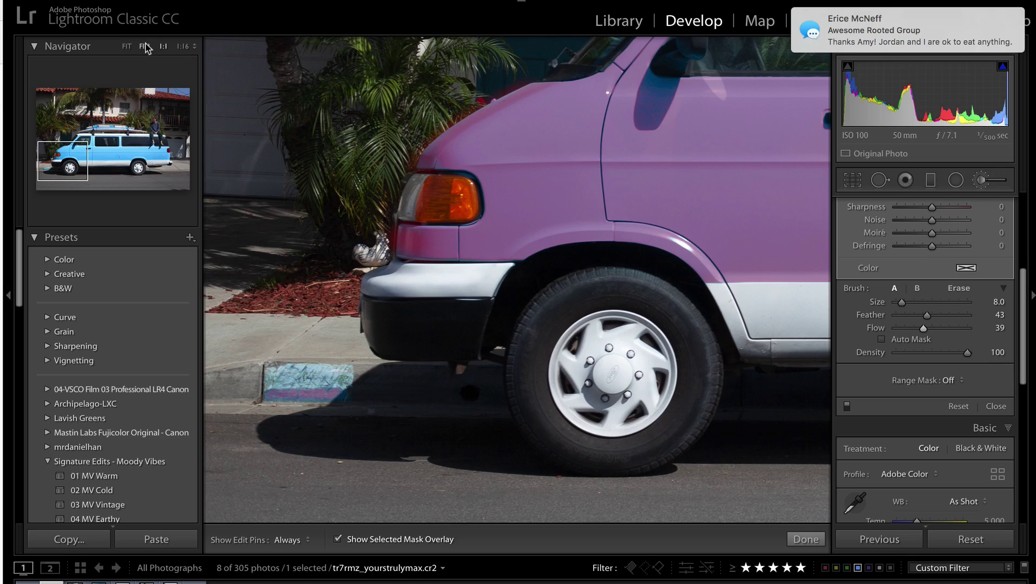
{"action": "left_click", "coordinate": [131, 49]}
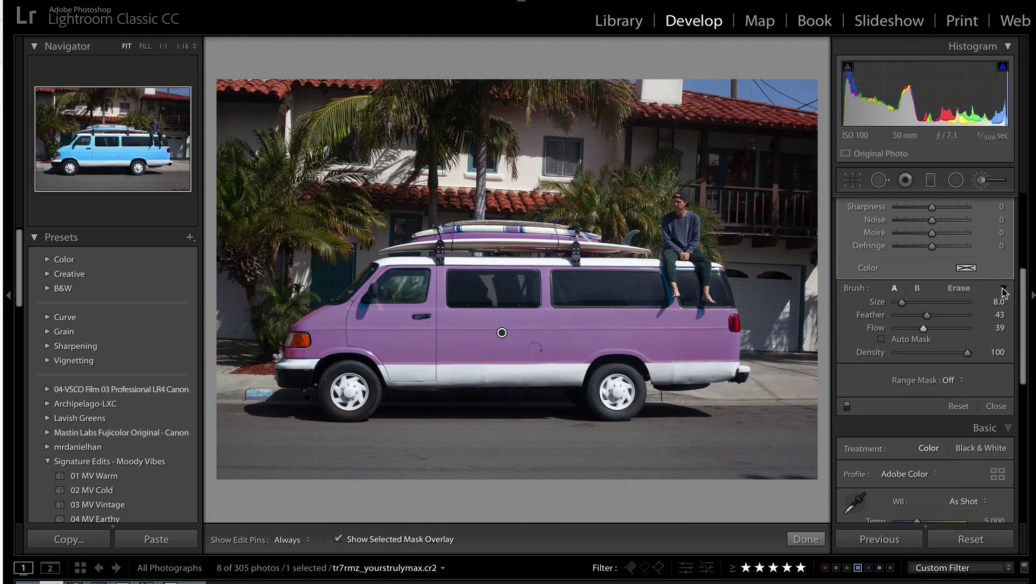
{"action": "scroll", "coordinate": [1001, 293], "scroll_direction": "up", "scroll_amount": 5}
{"action": "scroll", "coordinate": [1001, 293], "scroll_direction": "down", "scroll_amount": 1}
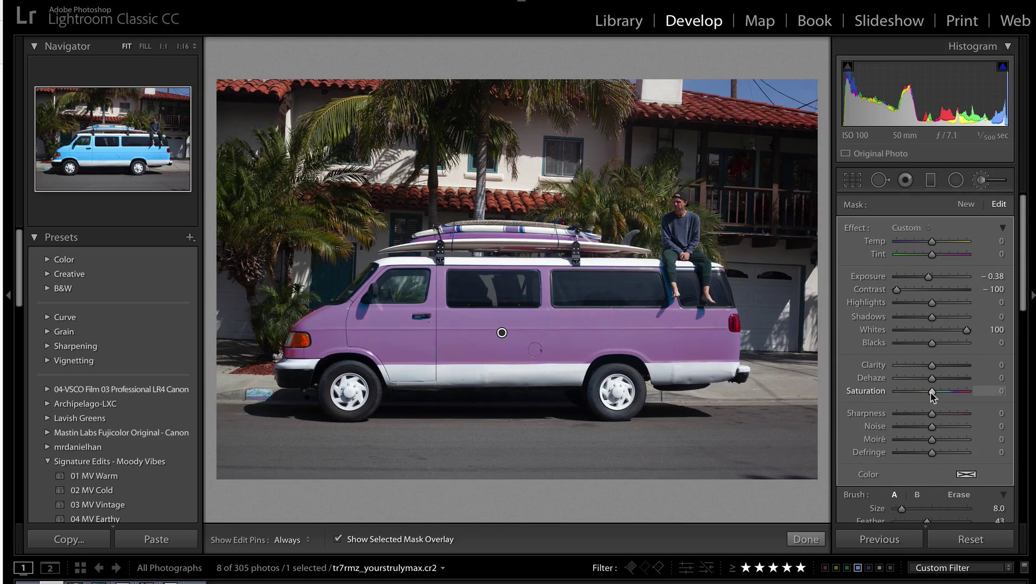
Set the van mask's Saturation to -100, reapplying it after the Enhance preset
{"action": "left_click_drag", "start_coordinate": [932, 393], "coordinate": [895, 393]}
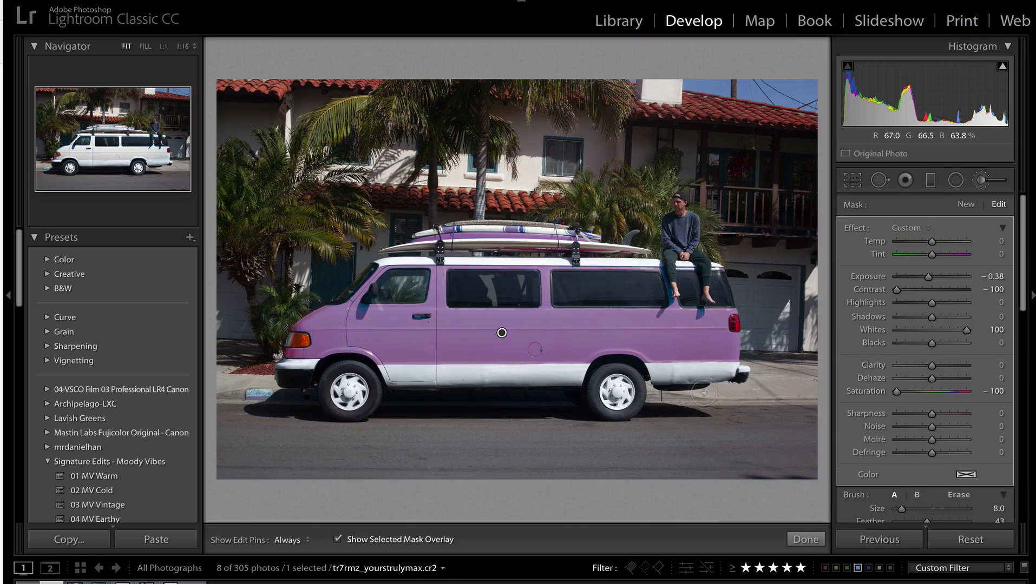
{"action": "key", "text": "o"}
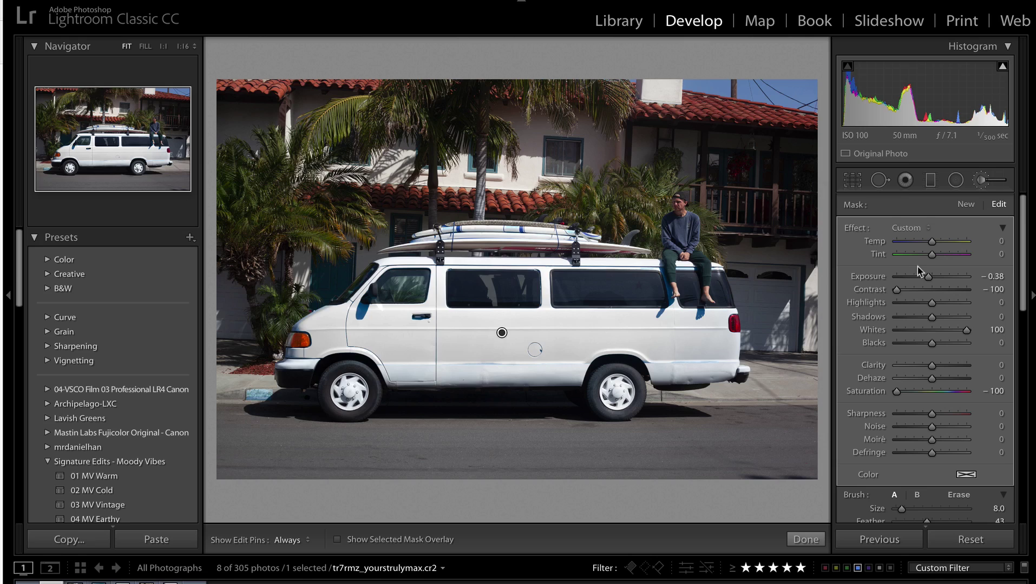
{"action": "left_click_drag", "start_coordinate": [927, 276], "coordinate": [949, 282]}
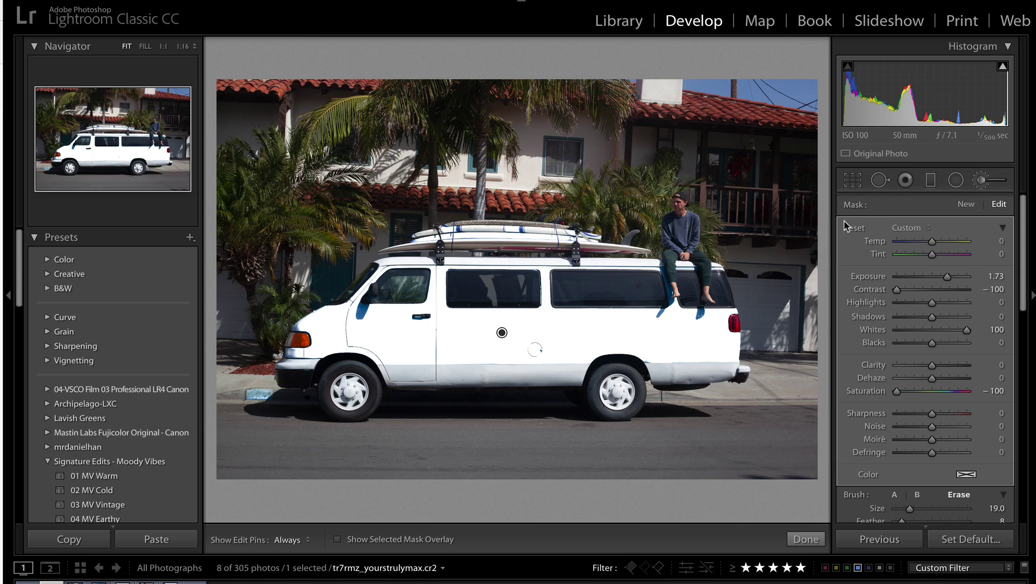
{"action": "left_click", "coordinate": [854, 228], "text": "alt"}
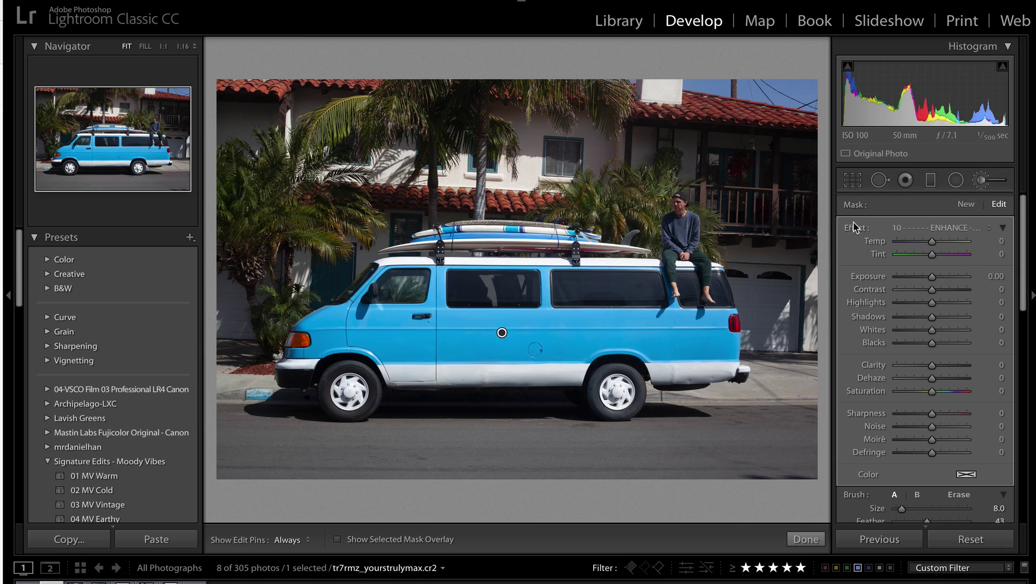
{"action": "left_click_drag", "start_coordinate": [932, 392], "coordinate": [837, 397]}
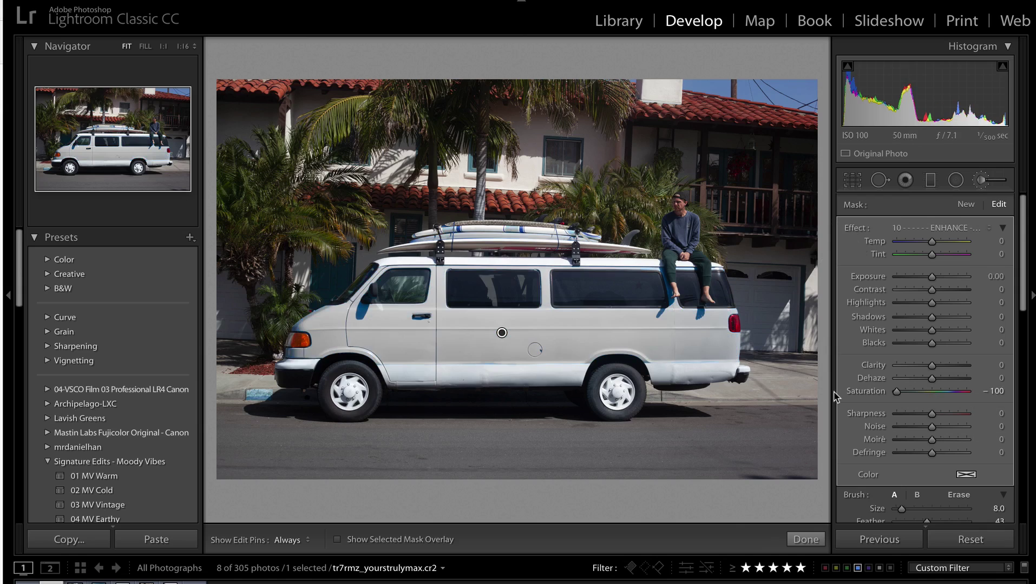
{"action": "scroll", "coordinate": [935, 343], "scroll_direction": "down", "scroll_amount": 2}
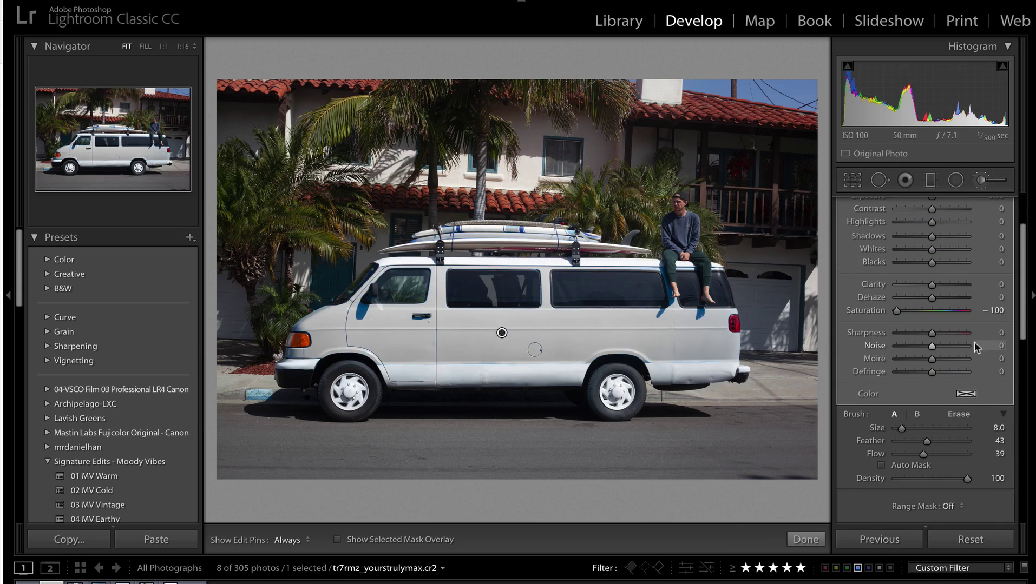
Tint the masked van light green (H 114, S 97) in the brush Color picker
{"action": "left_click", "coordinate": [966, 395]}
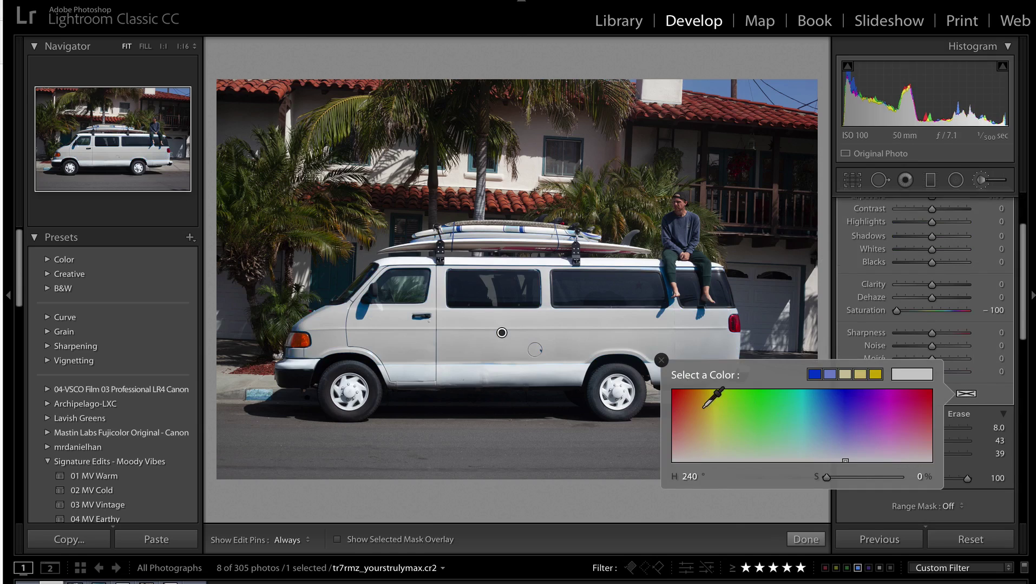
{"action": "left_click", "coordinate": [682, 397]}
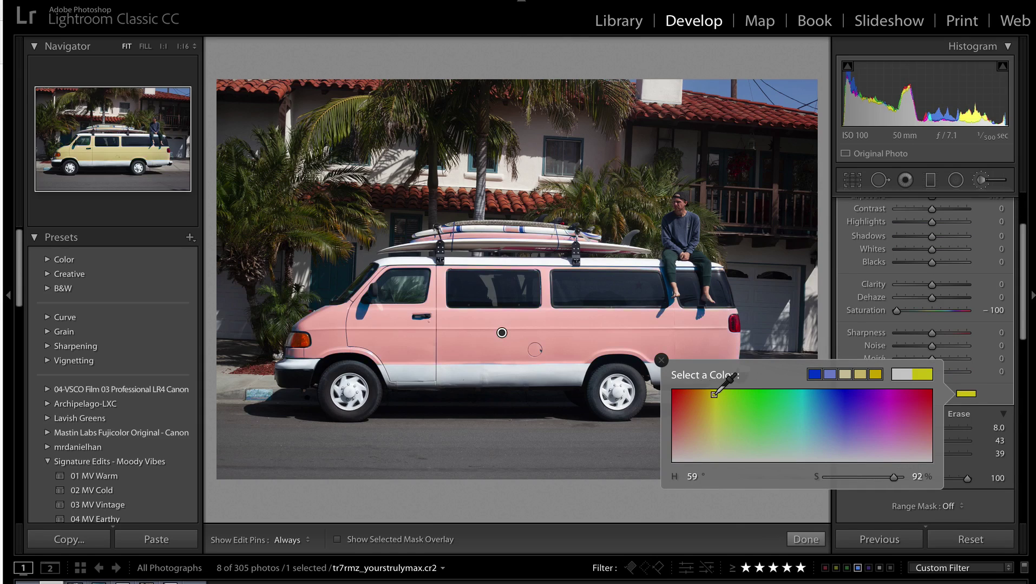
{"action": "left_click_drag", "start_coordinate": [716, 394], "coordinate": [801, 398]}
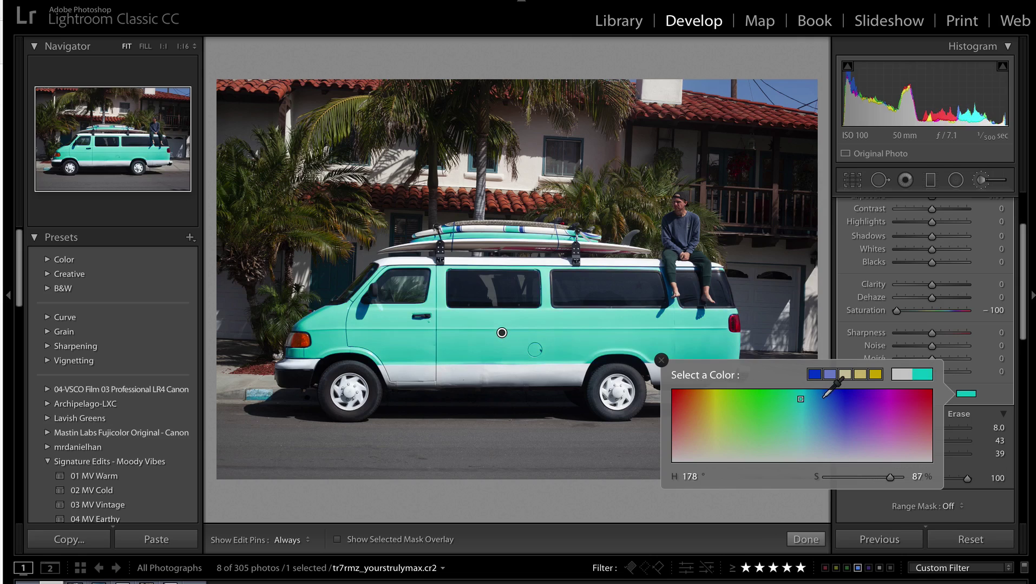
{"action": "left_click_drag", "start_coordinate": [801, 398], "coordinate": [928, 395]}
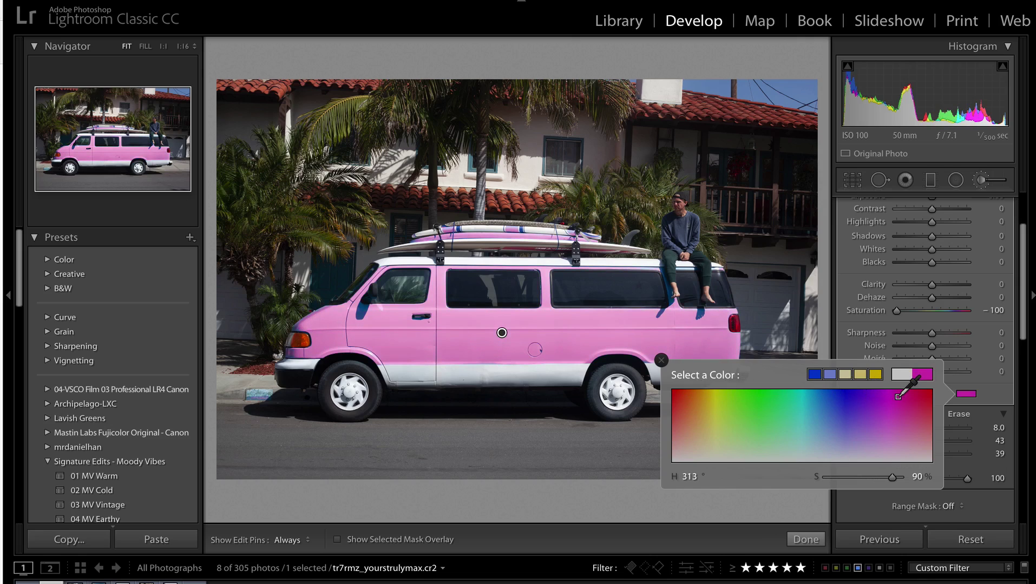
{"action": "left_click_drag", "start_coordinate": [710, 392], "coordinate": [754, 392]}
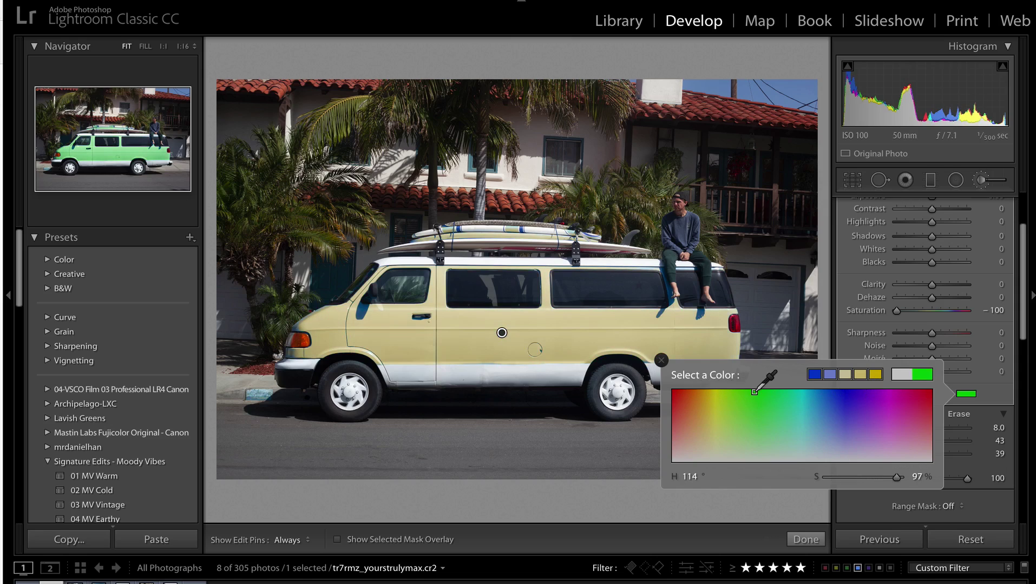
{"action": "left_click", "coordinate": [661, 360]}
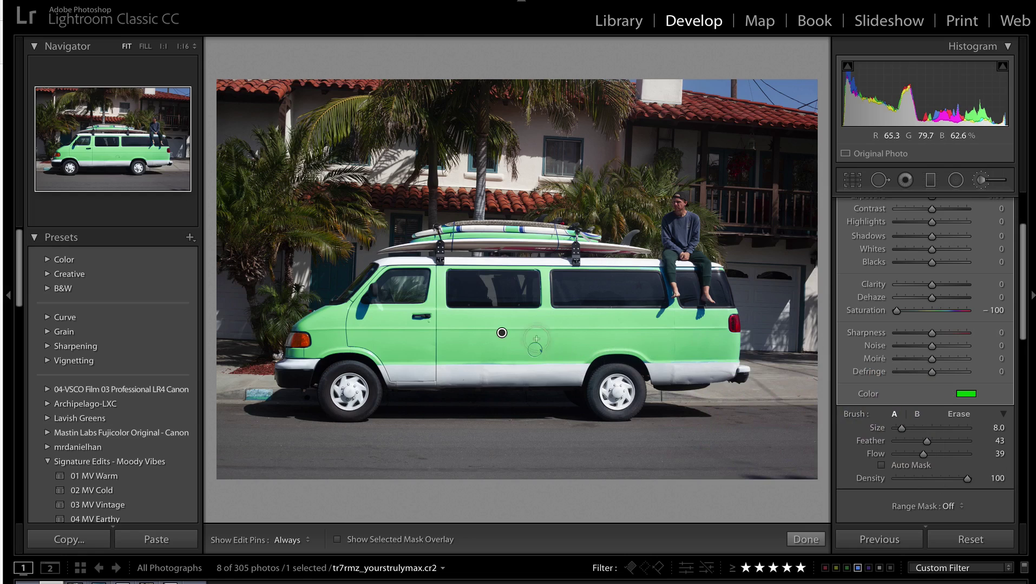
Duplicate the van's green brush adjustment four times, then exit the Adjustment Brush
{"action": "key", "text": "Delete"}
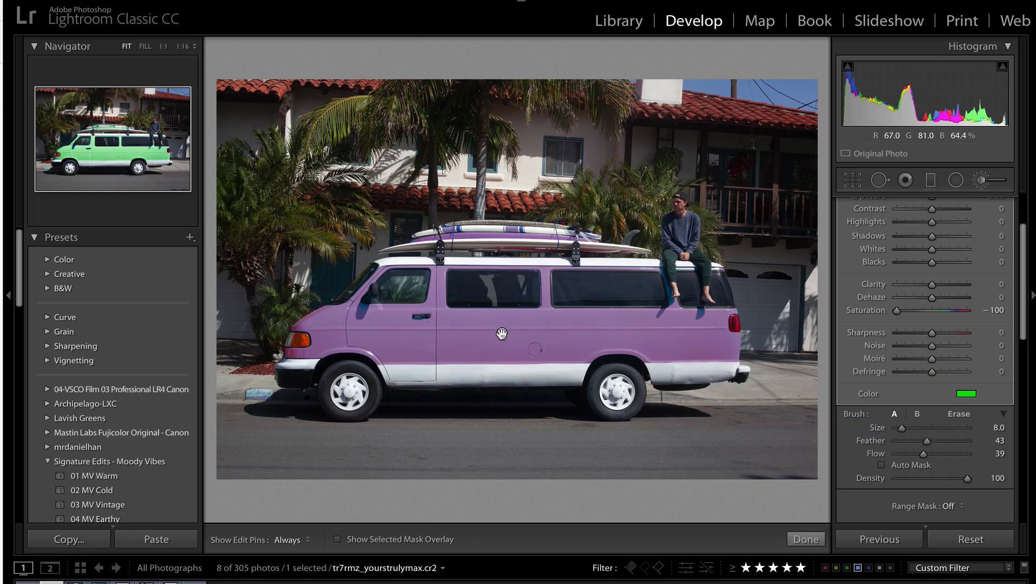
{"action": "right_click", "coordinate": [501, 333]}
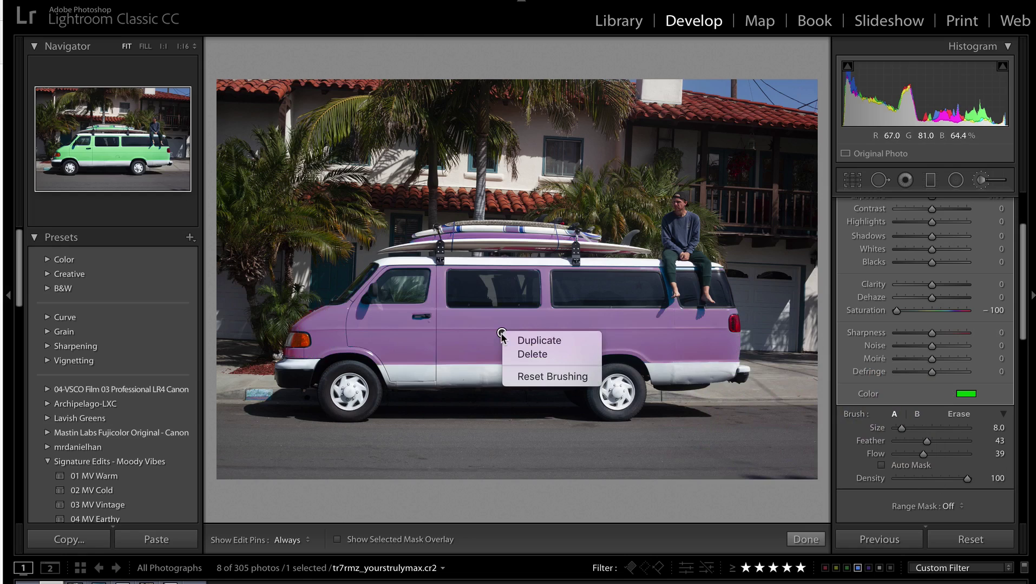
{"action": "left_click", "coordinate": [533, 342]}
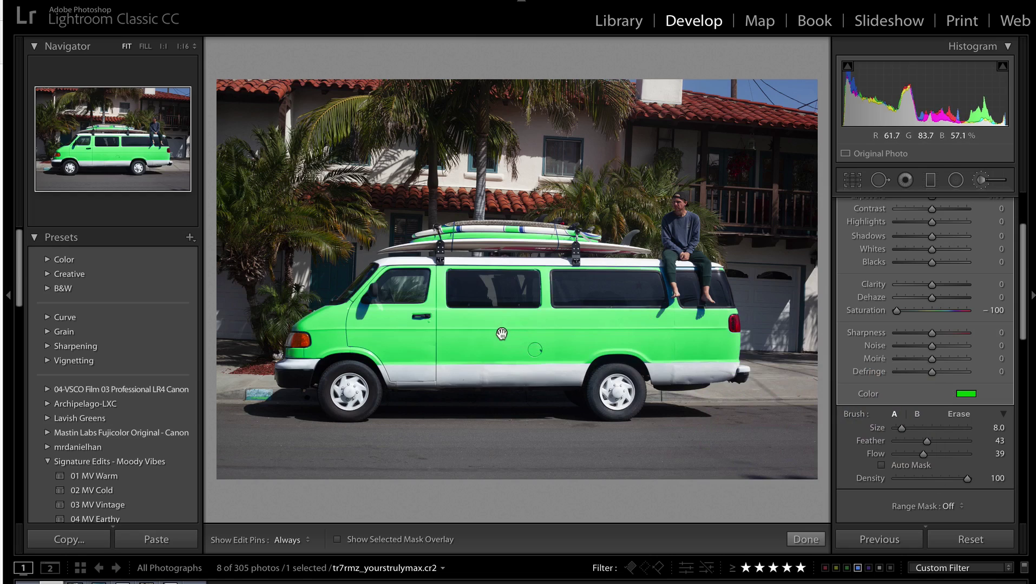
{"action": "right_click", "coordinate": [501, 333]}
{"action": "left_click", "coordinate": [537, 341]}
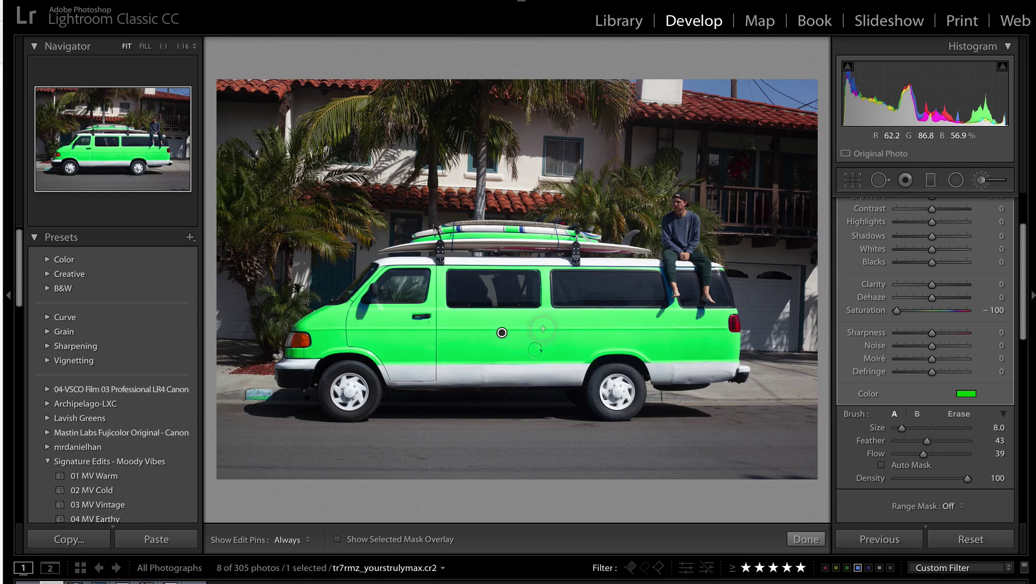
{"action": "right_click", "coordinate": [501, 332]}
{"action": "left_click", "coordinate": [537, 341]}
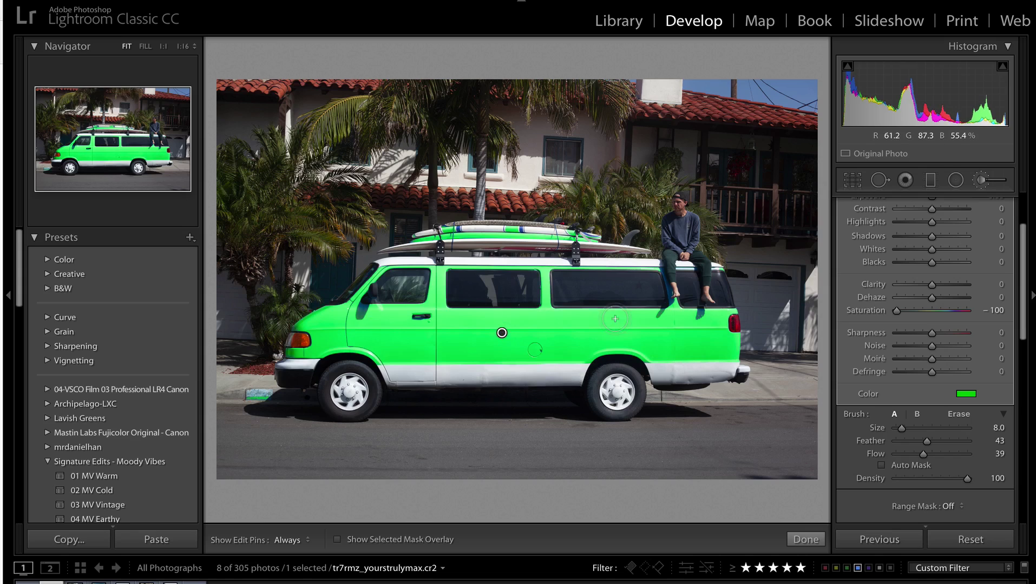
{"action": "right_click", "coordinate": [501, 333]}
{"action": "left_click", "coordinate": [534, 339]}
{"action": "key", "text": "k"}
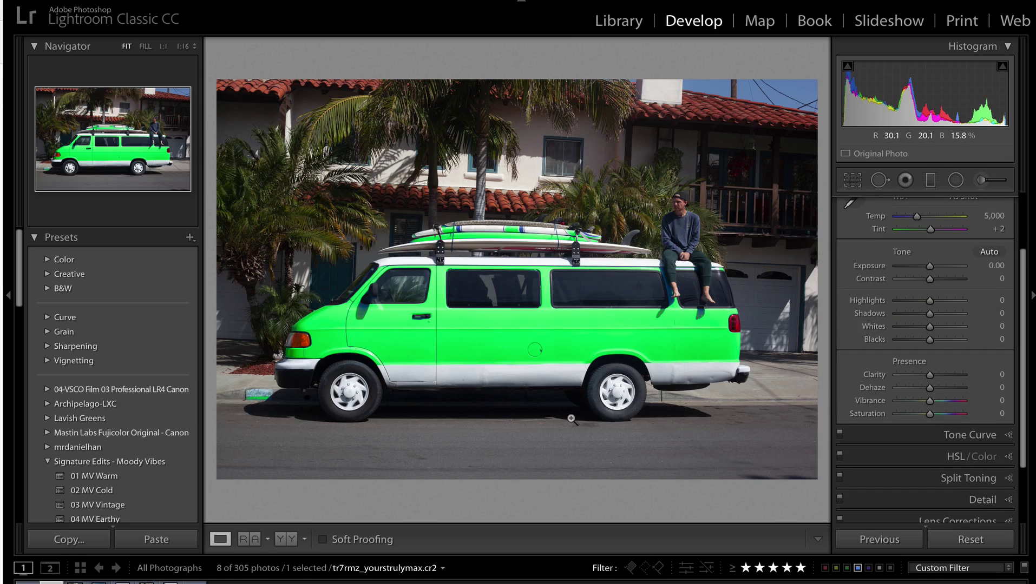
{"action": "key", "text": "Right"}
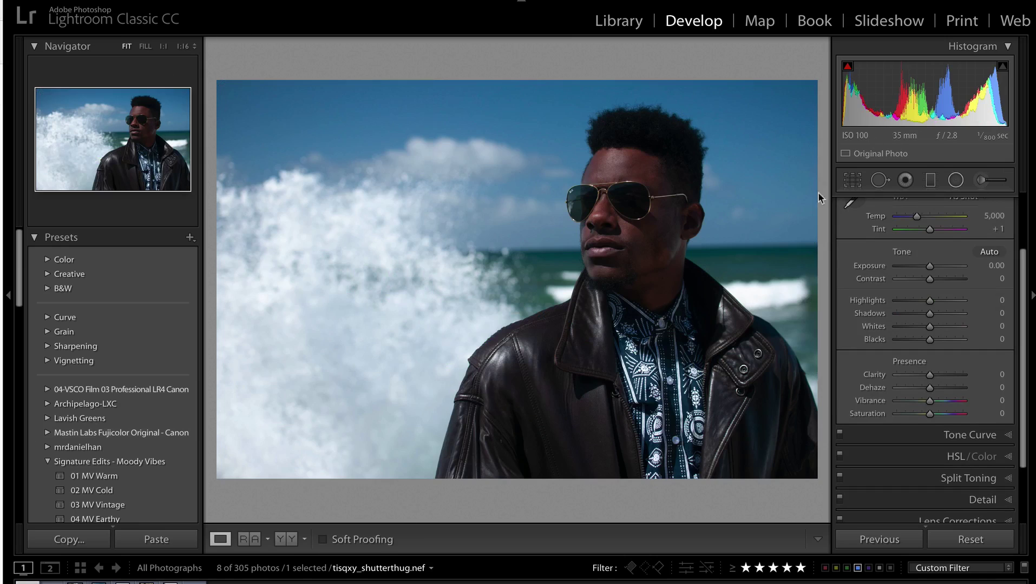
Place an auto-masked brush adjustment on the seaside portrait and show its red overlay
{"action": "left_click", "coordinate": [183, 46]}
{"action": "left_click", "coordinate": [984, 181]}
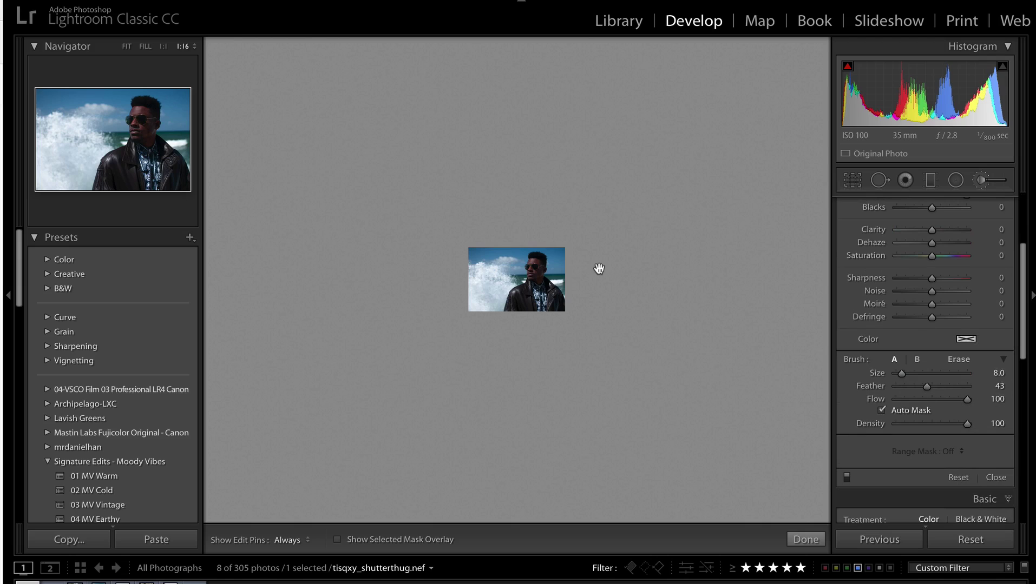
{"action": "scroll", "coordinate": [500, 283], "scroll_direction": "up", "scroll_amount": 5}
{"action": "scroll", "coordinate": [506, 279], "scroll_direction": "up", "scroll_amount": 5}
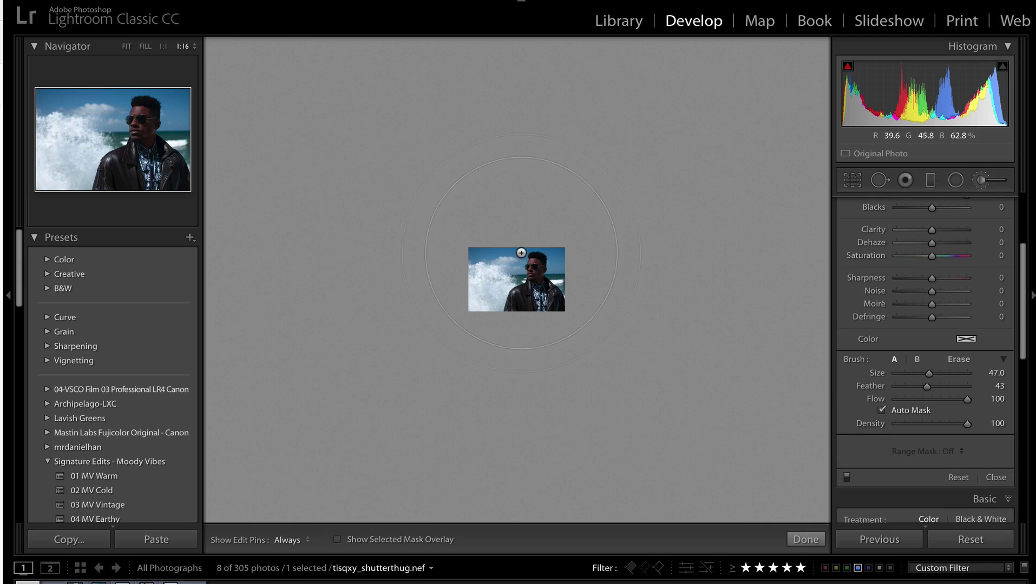
{"action": "left_click", "coordinate": [521, 253]}
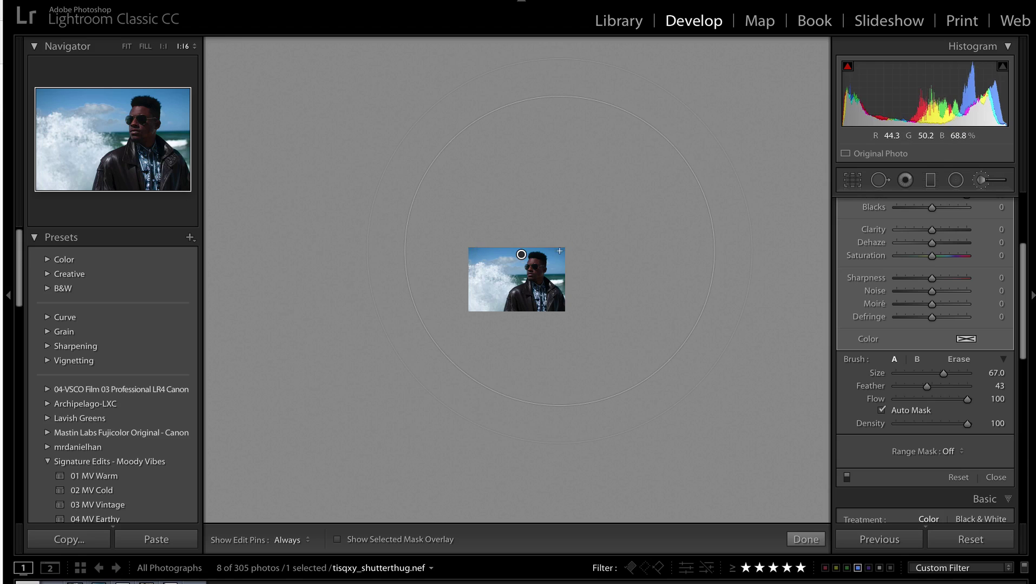
{"action": "key", "text": "o"}
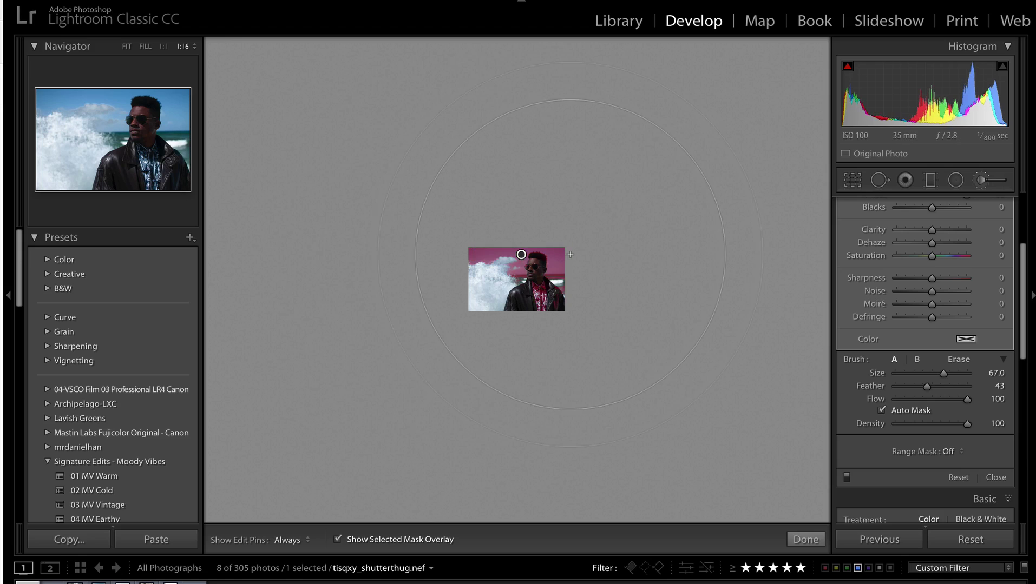
Erase the mask from the man's shirt with Auto Mask turned off
{"action": "left_click", "coordinate": [126, 48]}
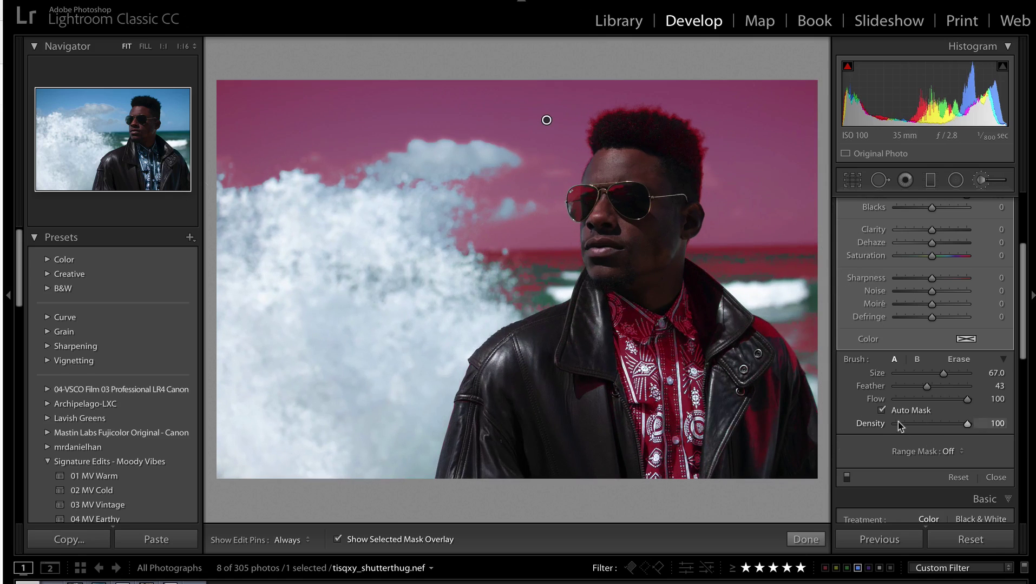
{"action": "left_click", "coordinate": [958, 359]}
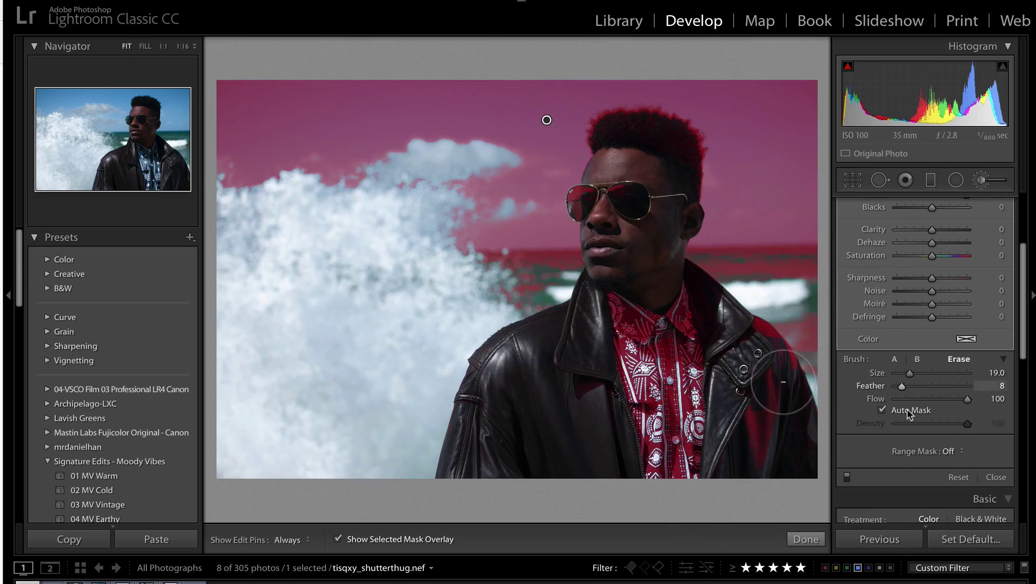
{"action": "left_click", "coordinate": [882, 411]}
{"action": "scroll", "coordinate": [647, 338], "scroll_direction": "up", "scroll_amount": 3}
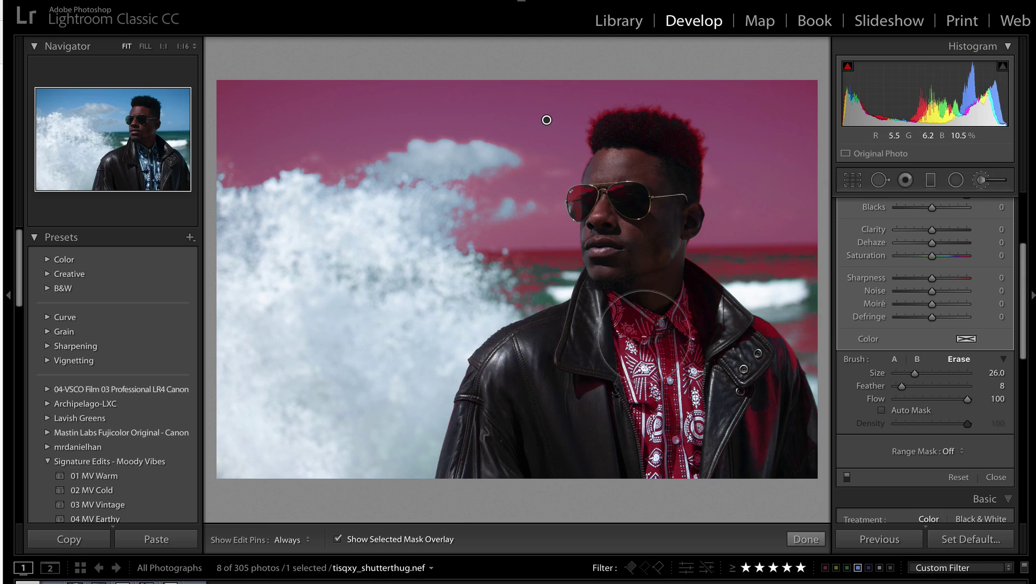
{"action": "mouse_move", "coordinate": [640, 332]}
{"action": "left_mouse_down"}
{"action": "mouse_move", "coordinate": [657, 334]}
{"action": "mouse_move", "coordinate": [625, 299]}
{"action": "left_mouse_up"}
Refine the sky mask edges with a gentler Flow 38 eraser
{"action": "key", "text": "h"}
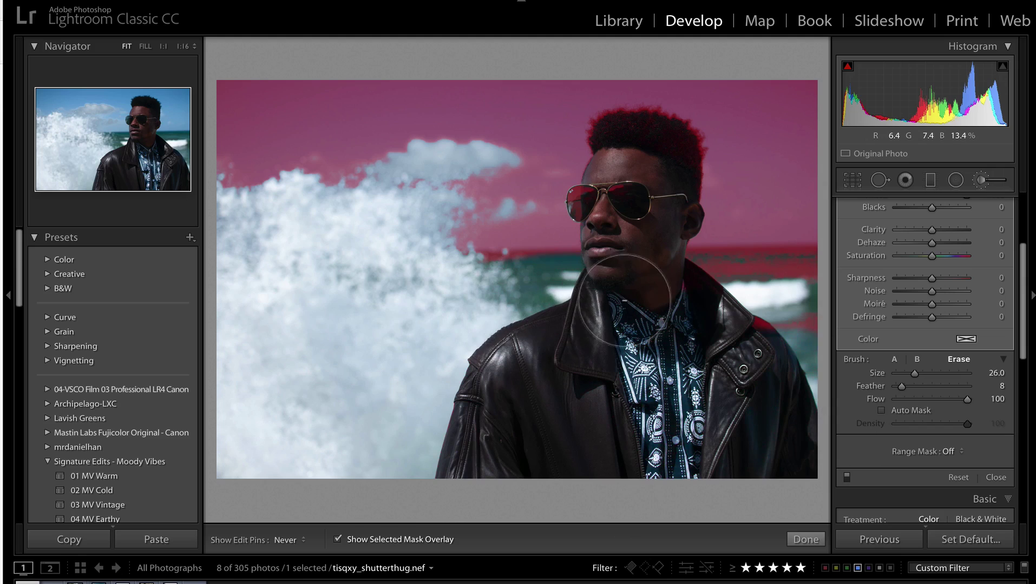
{"action": "key", "text": "h"}
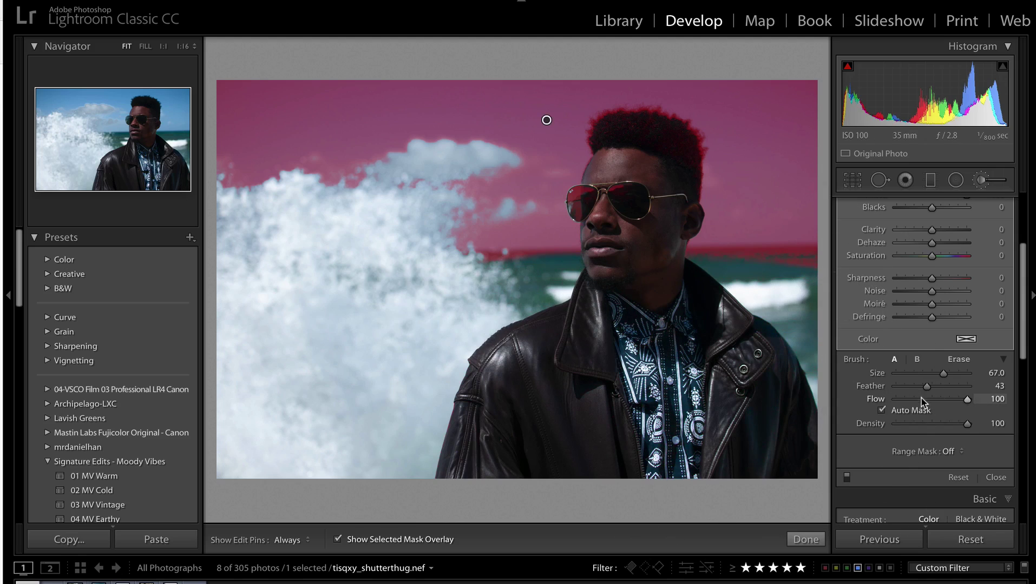
{"action": "key", "text": "alt"}
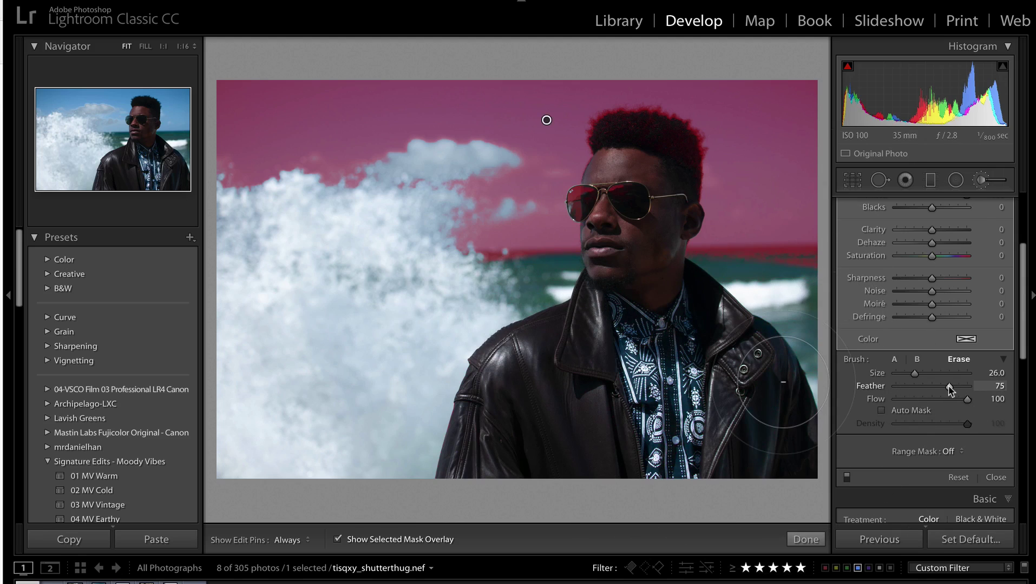
{"action": "left_click", "coordinate": [921, 399]}
{"action": "key", "text": "h"}
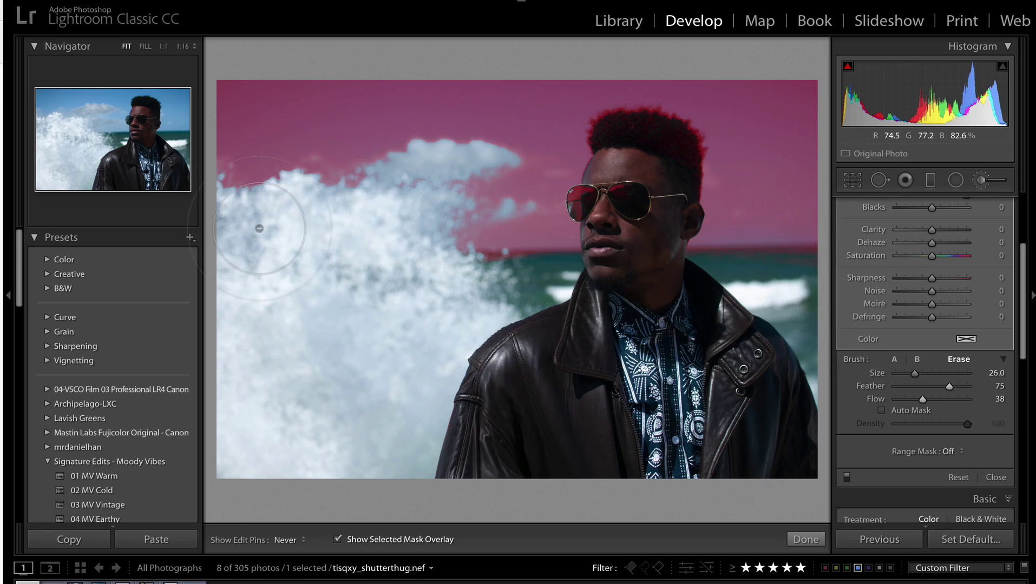
{"action": "left_click", "coordinate": [183, 47]}
Reset the sky adjustment's sliders and set its Saturation to -100
{"action": "key", "text": "o"}
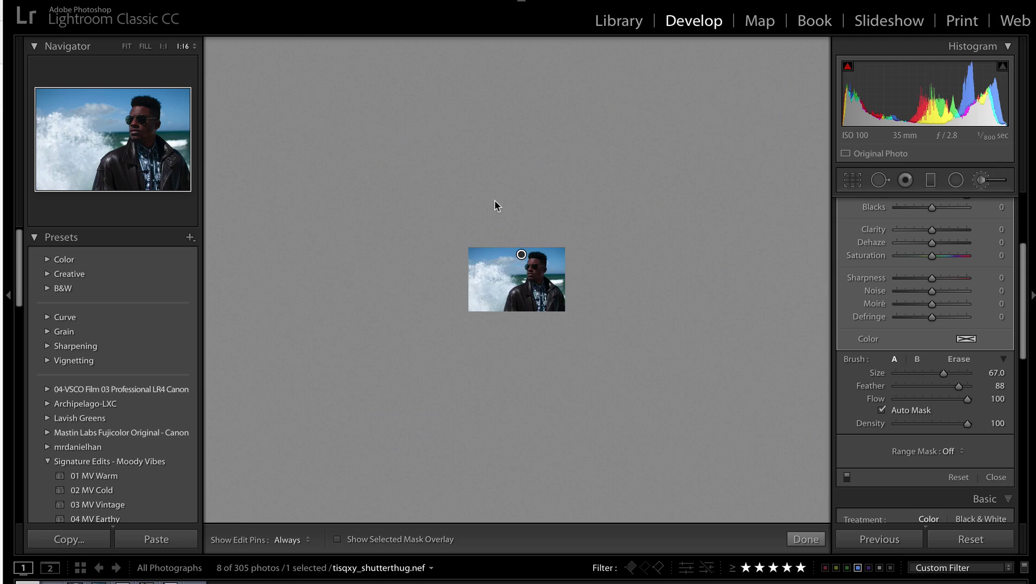
{"action": "left_click", "coordinate": [125, 46]}
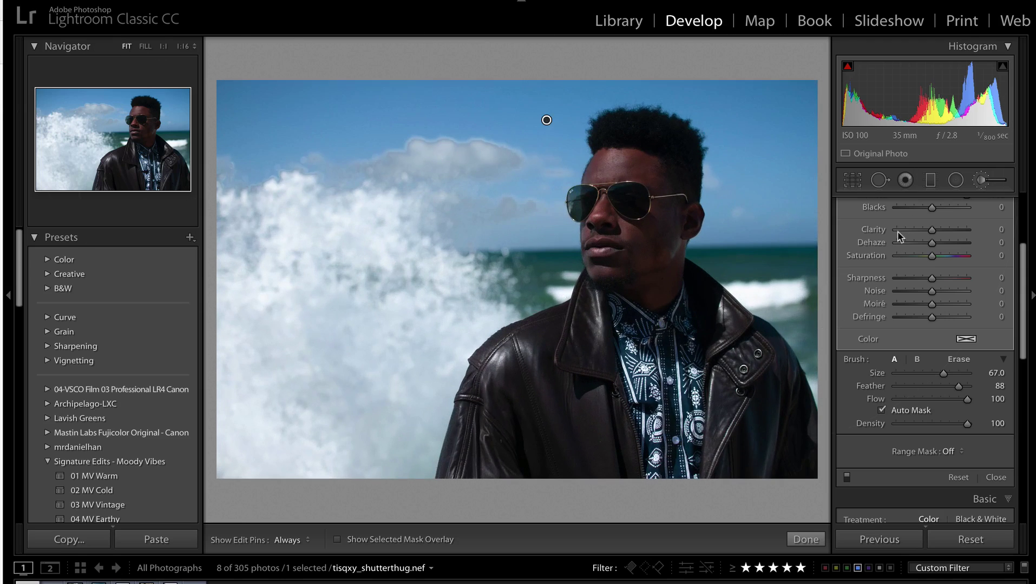
{"action": "scroll", "coordinate": [935, 283], "scroll_direction": "up", "scroll_amount": 3}
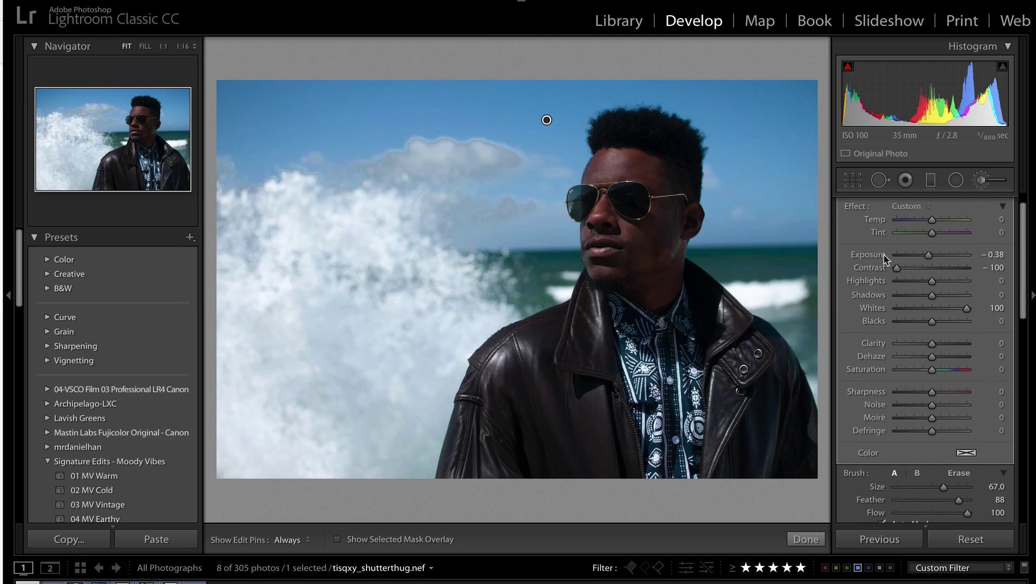
{"action": "scroll", "coordinate": [885, 257], "scroll_direction": "up", "scroll_amount": 2}
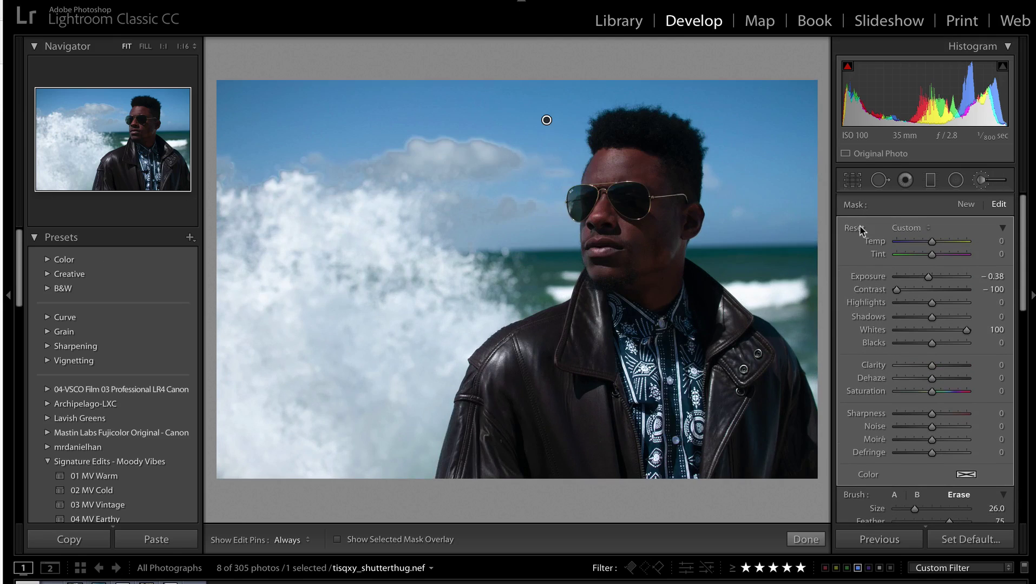
{"action": "double_click", "coordinate": [858, 227]}
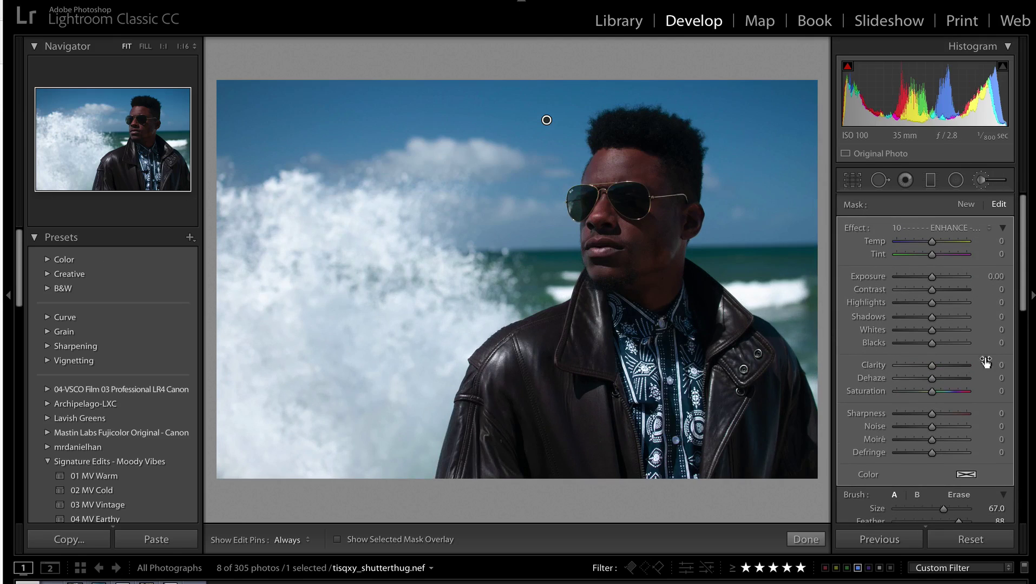
{"action": "left_click_drag", "start_coordinate": [930, 392], "coordinate": [894, 391]}
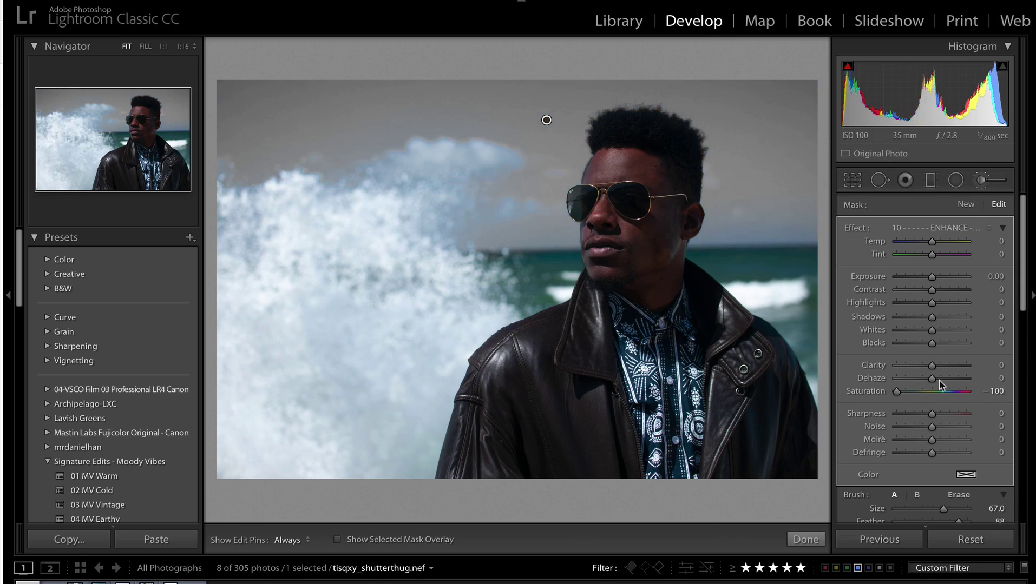
Tint the masked sky full red (H 0, S 100)
{"action": "left_click", "coordinate": [966, 476]}
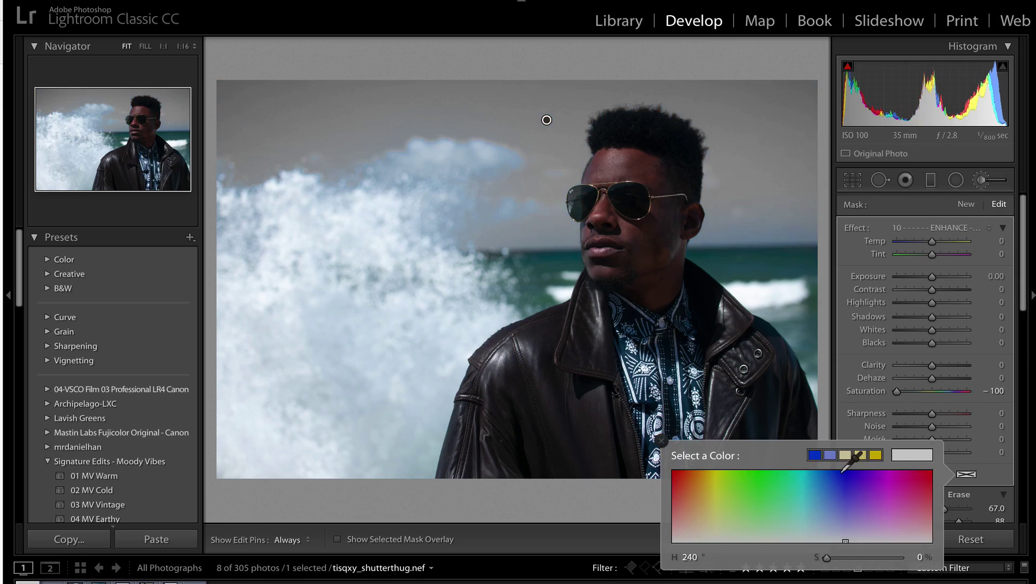
{"action": "left_click_drag", "start_coordinate": [844, 467], "coordinate": [996, 487]}
{"action": "left_click_drag", "start_coordinate": [931, 483], "coordinate": [934, 462]}
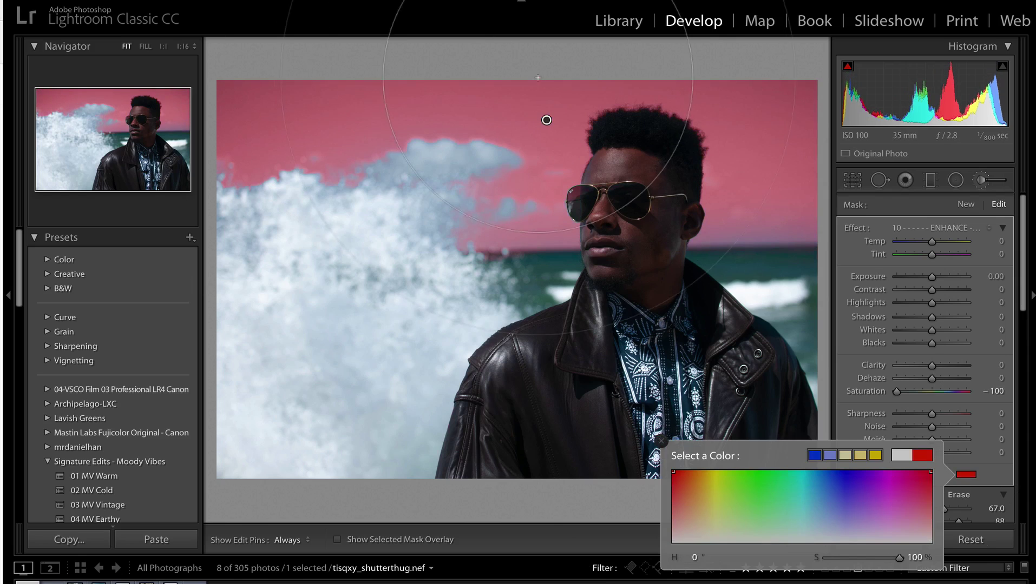
{"action": "right_click", "coordinate": [548, 122]}
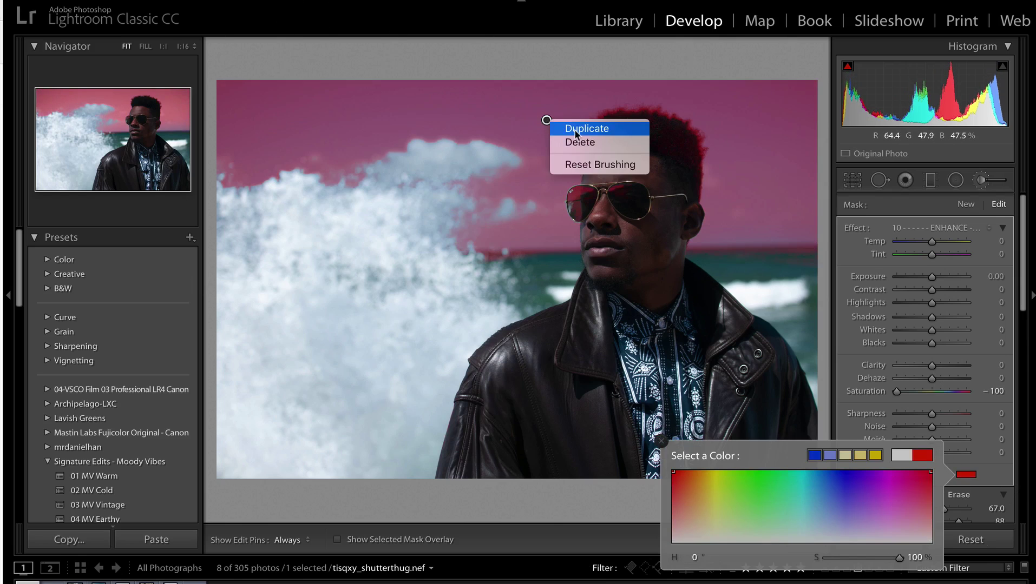
Duplicate the sky adjustment three times to deepen its pink-red
{"action": "left_click", "coordinate": [587, 127]}
{"action": "right_click", "coordinate": [545, 119]}
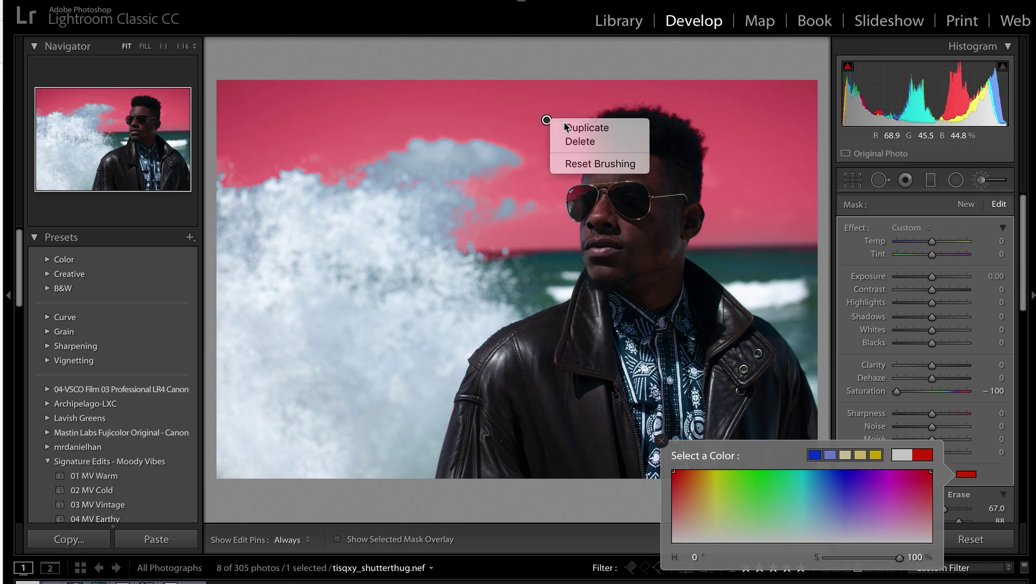
{"action": "left_click", "coordinate": [561, 130]}
{"action": "right_click", "coordinate": [545, 119]}
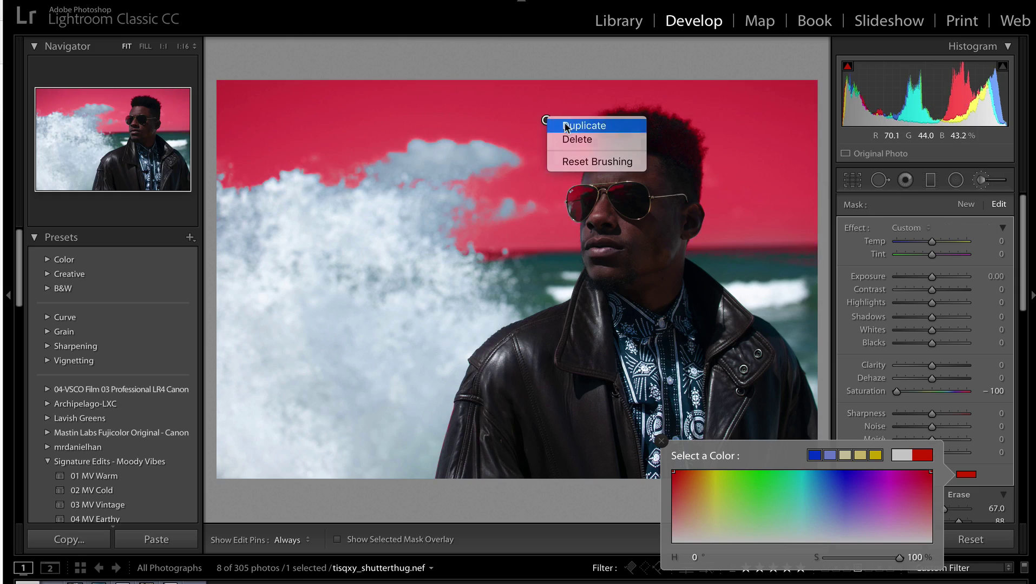
{"action": "left_click", "coordinate": [566, 127]}
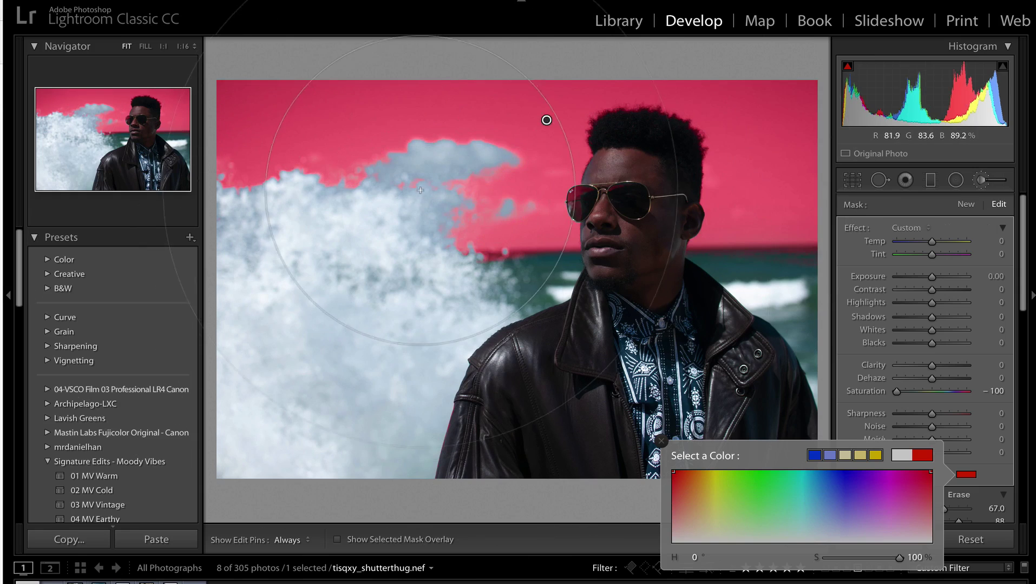
{"action": "scroll", "coordinate": [458, 221], "scroll_direction": "down", "scroll_amount": 2}
{"action": "scroll", "coordinate": [458, 222], "scroll_direction": "down", "scroll_amount": 5}
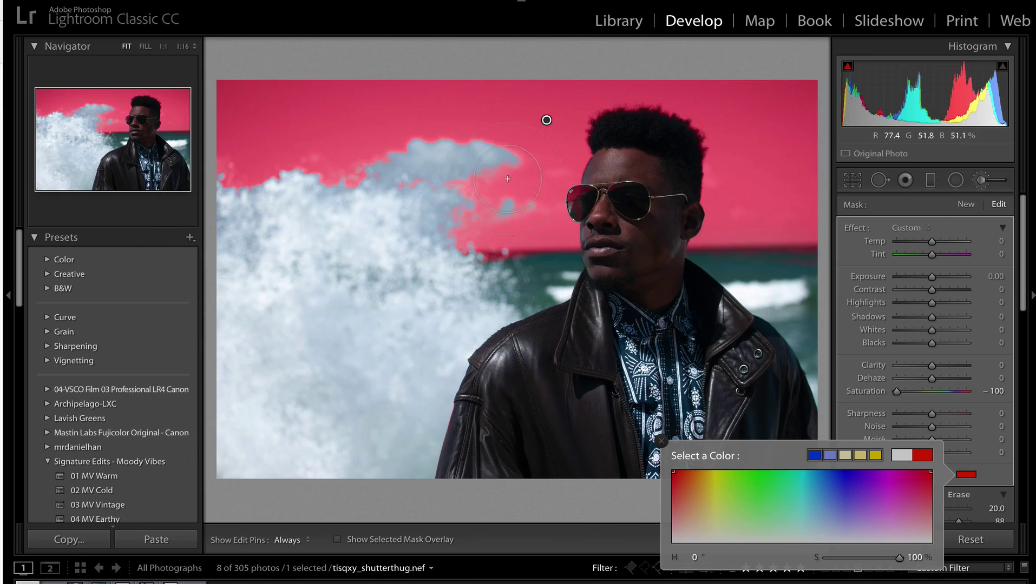
{"action": "left_click", "coordinate": [183, 46]}
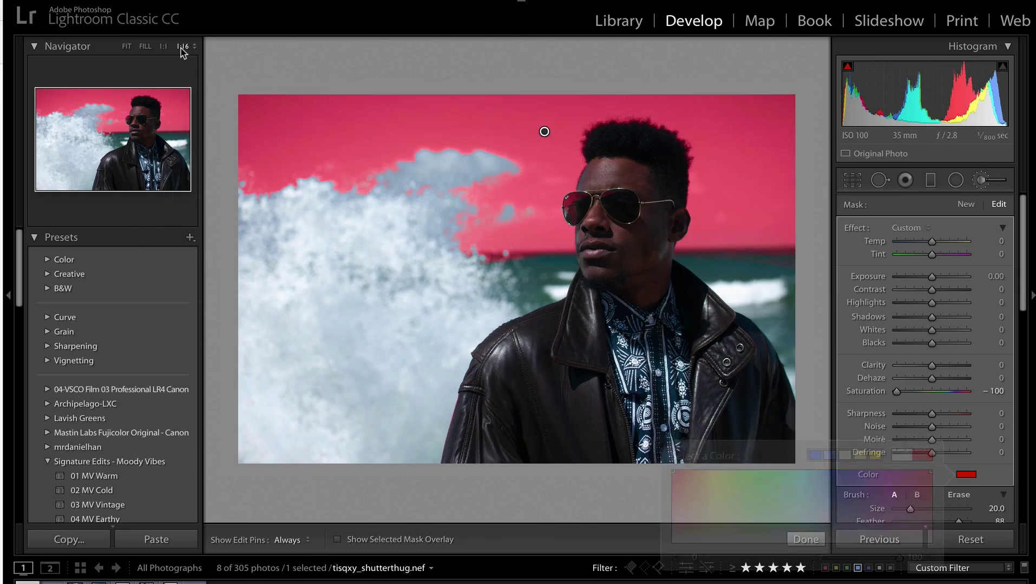
{"action": "left_click", "coordinate": [126, 46]}
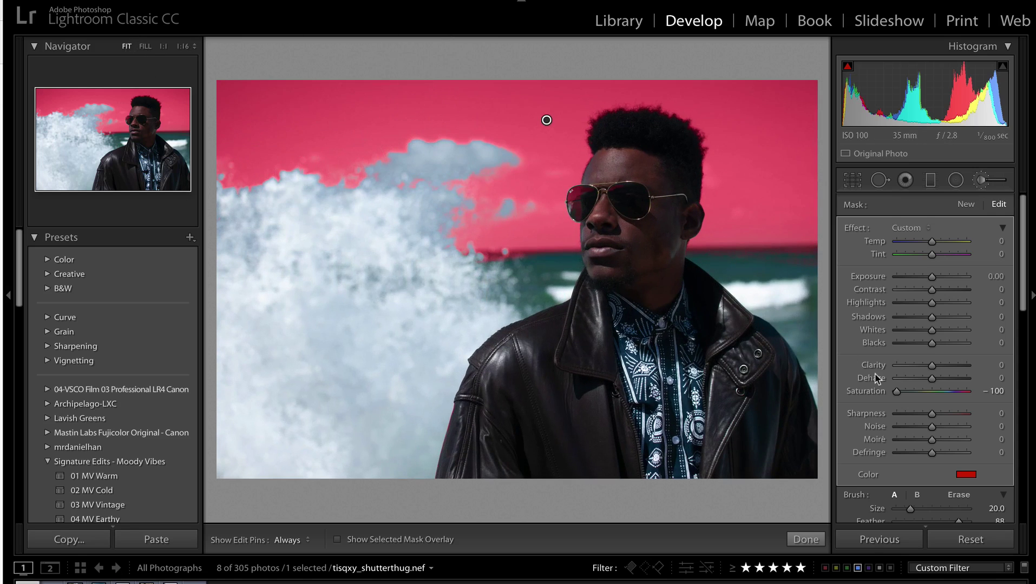
{"action": "scroll", "coordinate": [943, 394], "scroll_direction": "down", "scroll_amount": 3}
Set brush A to Size 6 and Flow 29 with Auto Mask off
{"action": "left_click", "coordinate": [958, 394]}
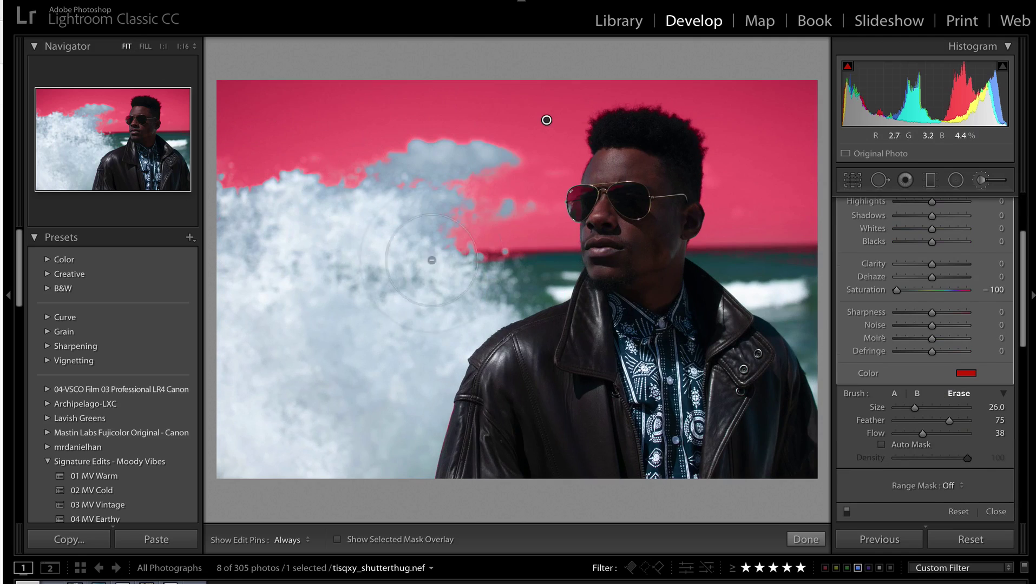
{"action": "scroll", "coordinate": [287, 156], "scroll_direction": "down", "scroll_amount": 3}
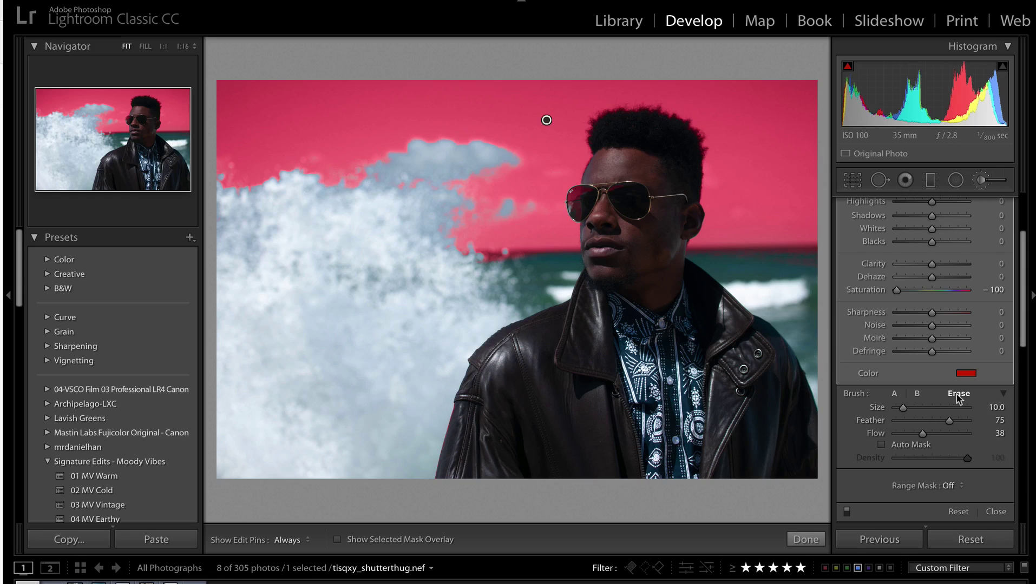
{"action": "key", "text": "h"}
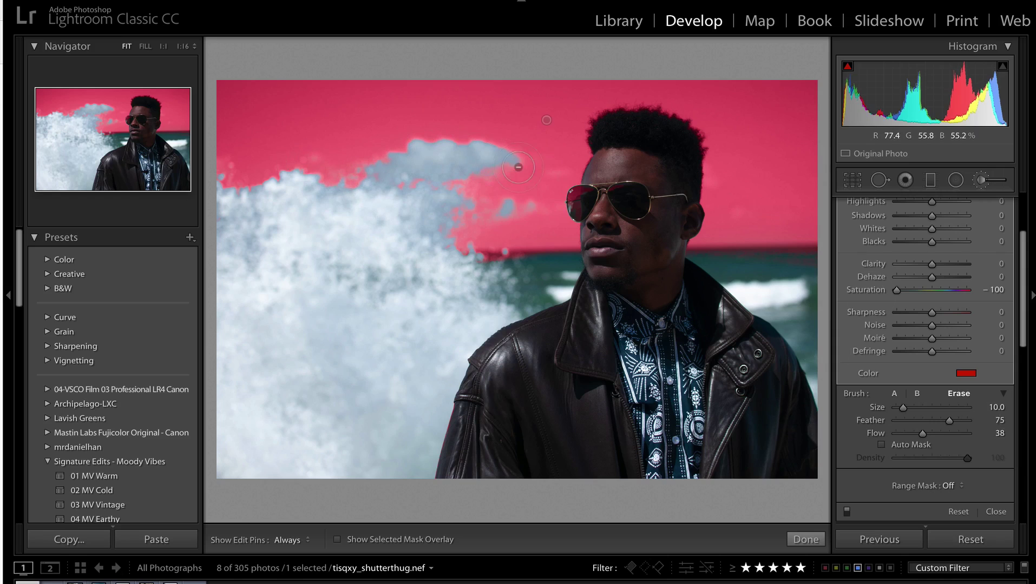
{"action": "key", "text": "h"}
{"action": "left_click", "coordinate": [895, 394]}
{"action": "left_click", "coordinate": [915, 433]}
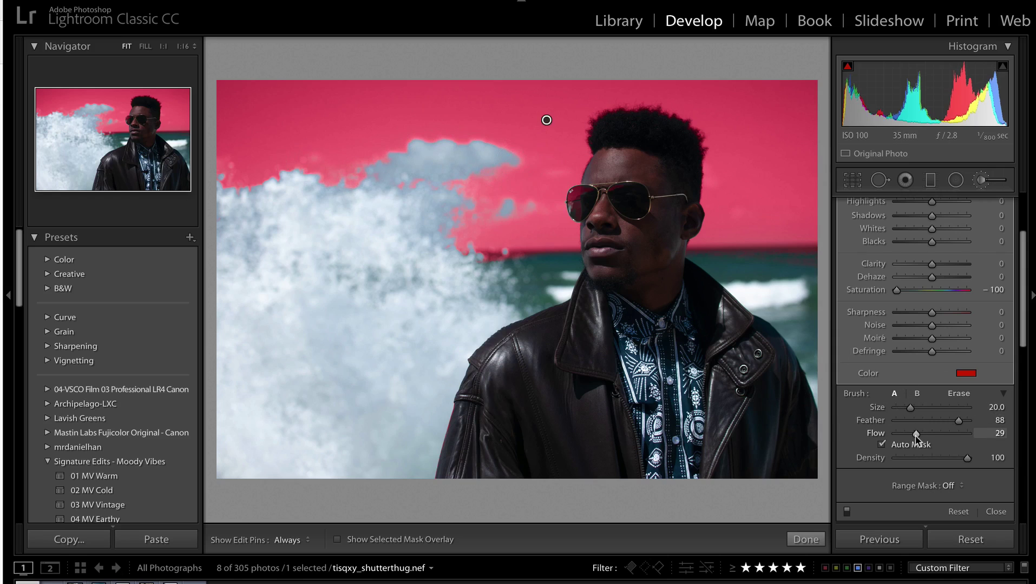
{"action": "left_click", "coordinate": [882, 445]}
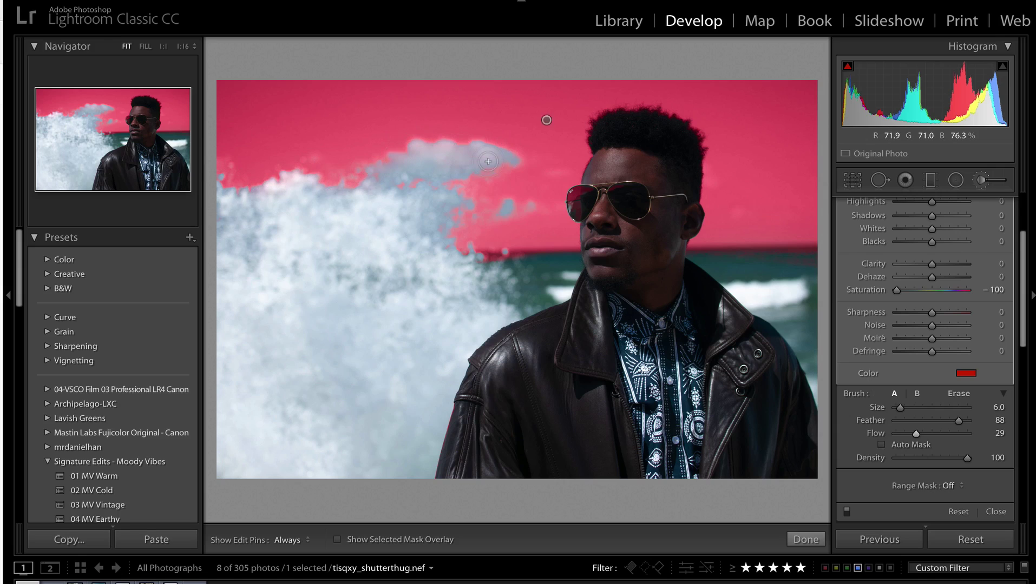
{"action": "left_click", "coordinate": [183, 48]}
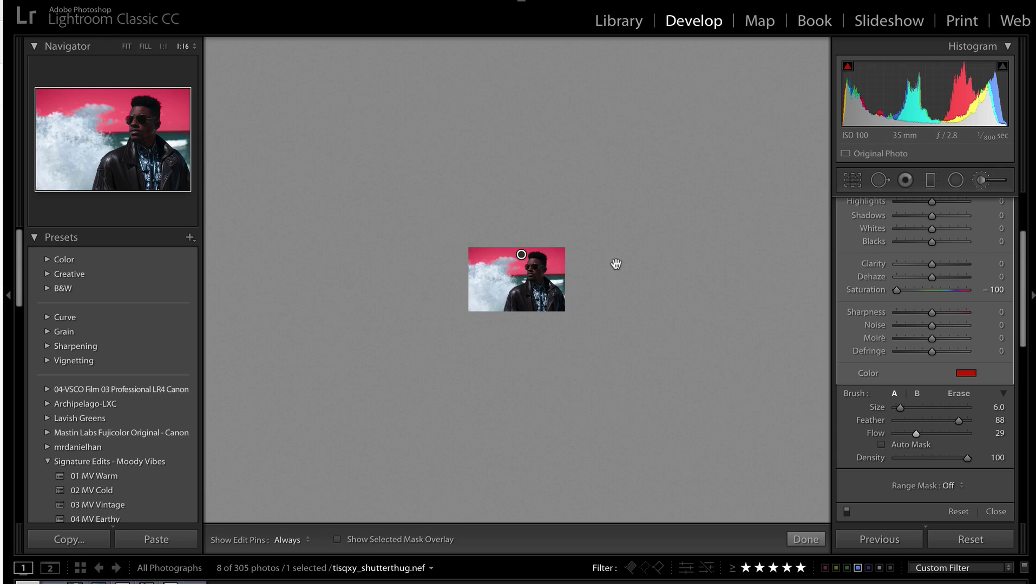
{"action": "left_click", "coordinate": [127, 47]}
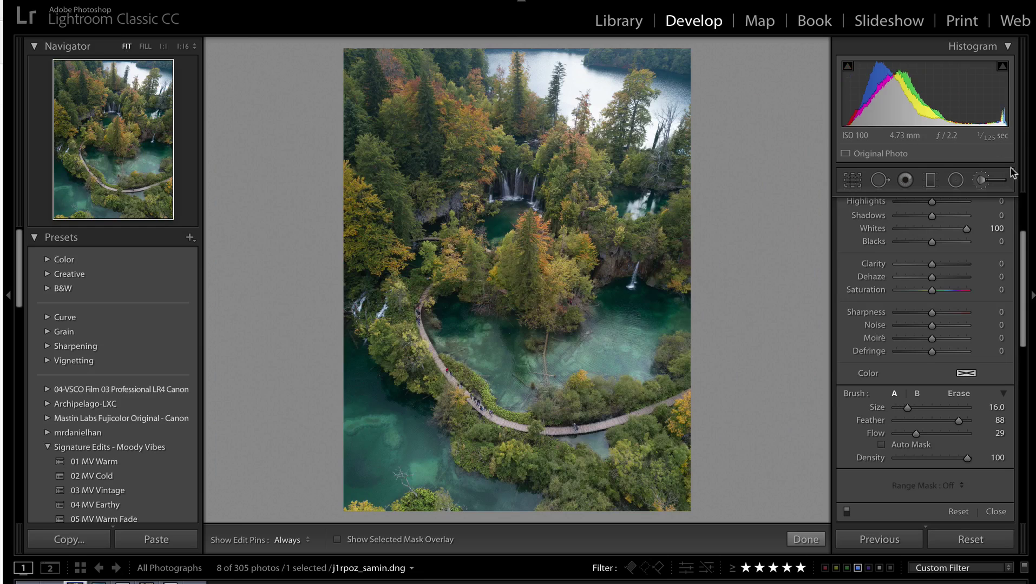
Start a new auto-masked Adjustment Brush on the lake photo and enlarge it to size 46
{"action": "left_click", "coordinate": [980, 182]}
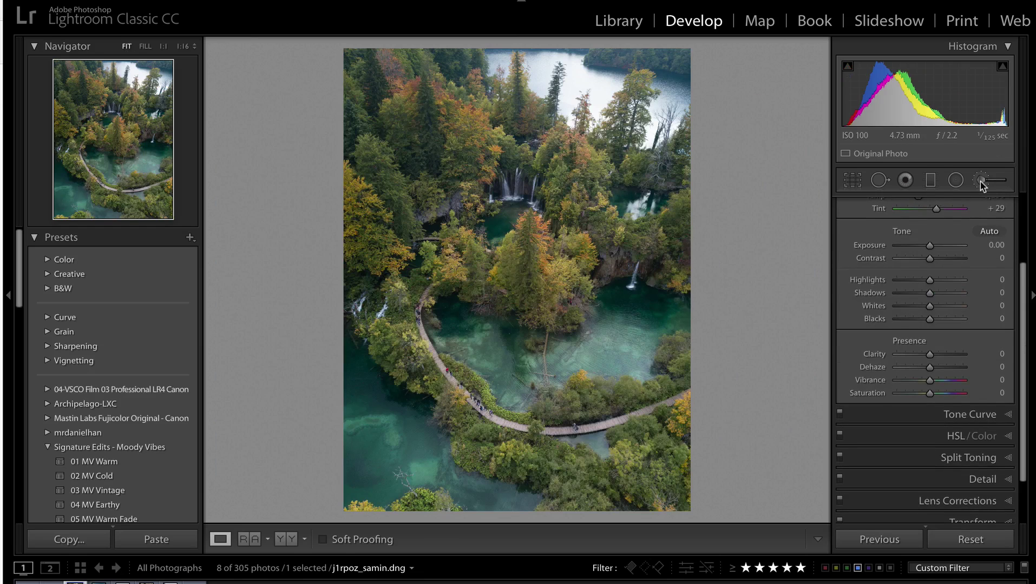
{"action": "left_click", "coordinate": [980, 182]}
{"action": "scroll", "coordinate": [949, 324], "scroll_direction": "down", "scroll_amount": 3}
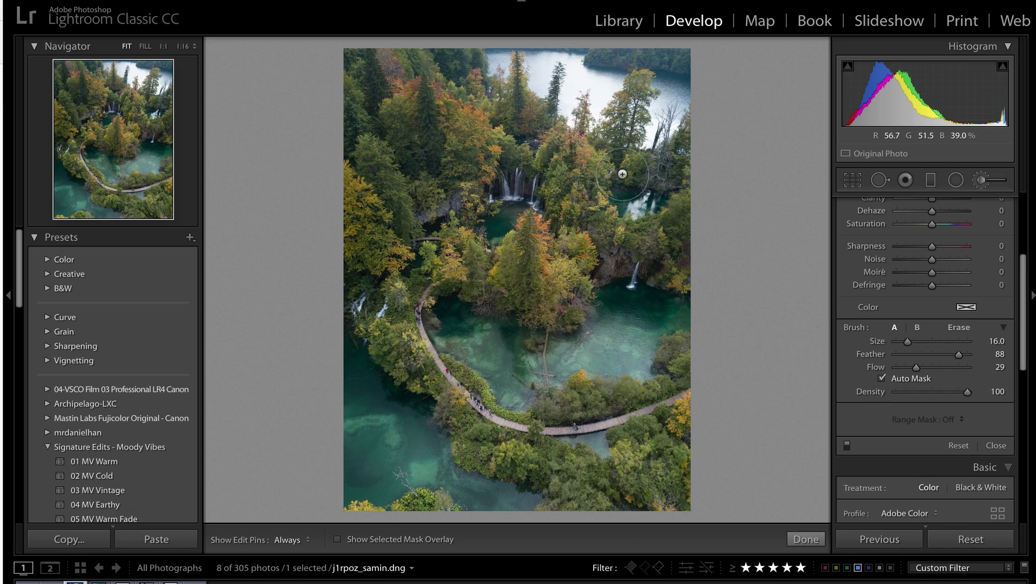
{"action": "left_click", "coordinate": [184, 47]}
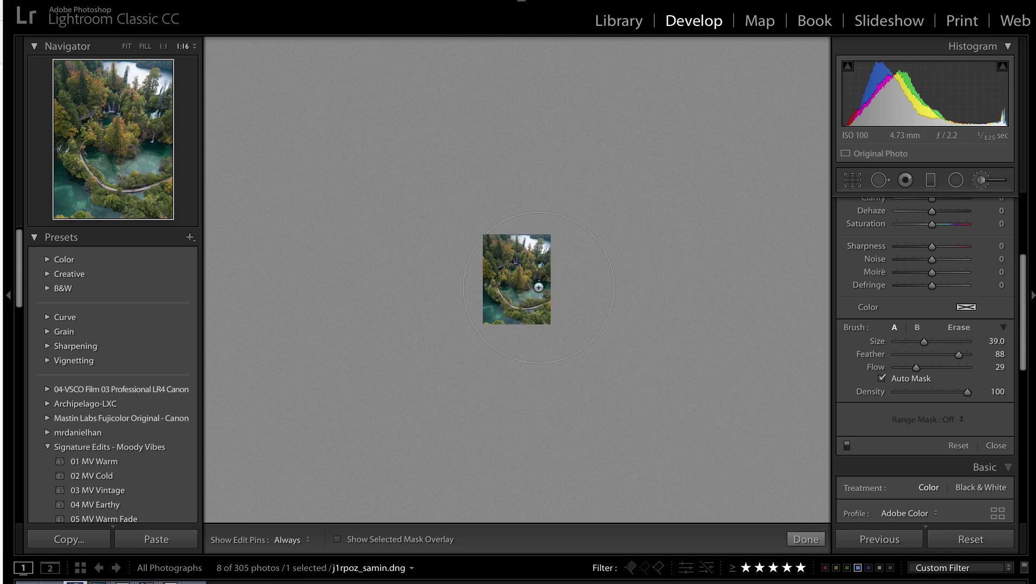
{"action": "key", "text": "bracketright"}
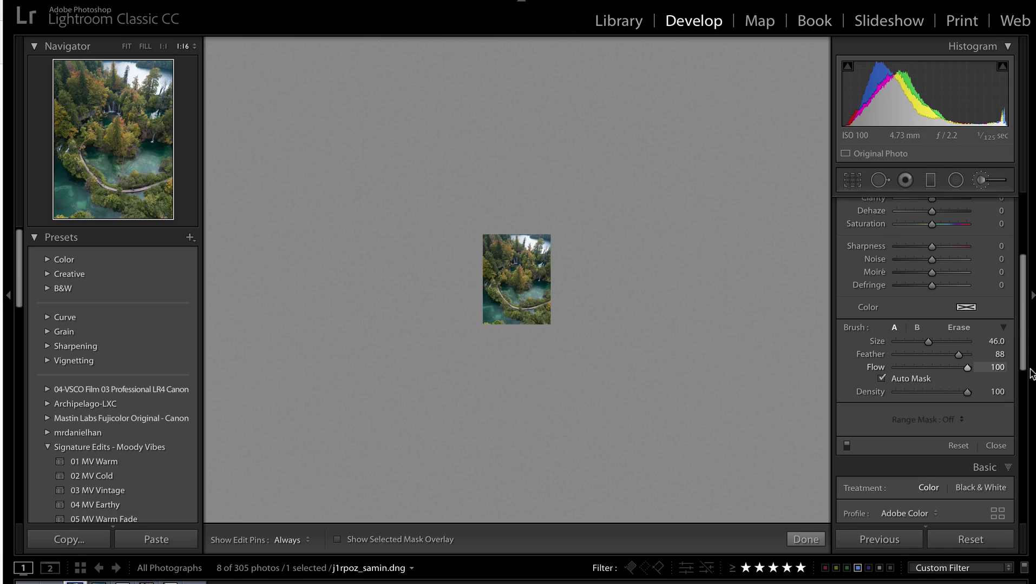
Paint the mask over the turquoise lake water, checking coverage with the red overlay
{"action": "left_click", "coordinate": [536, 293]}
{"action": "key", "text": "o"}
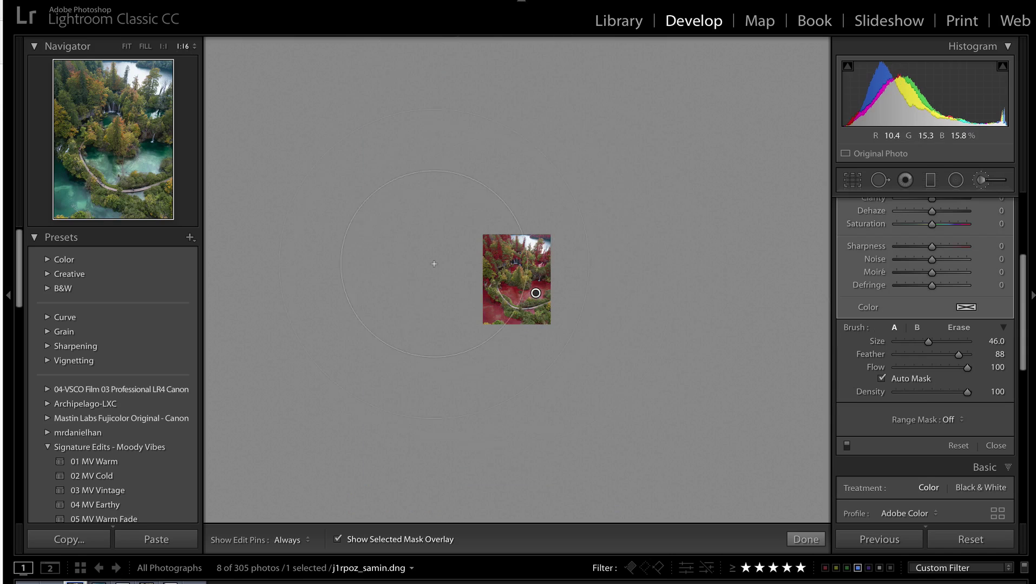
{"action": "left_click_drag", "start_coordinate": [512, 297], "coordinate": [484, 249]}
{"action": "left_click", "coordinate": [126, 47]}
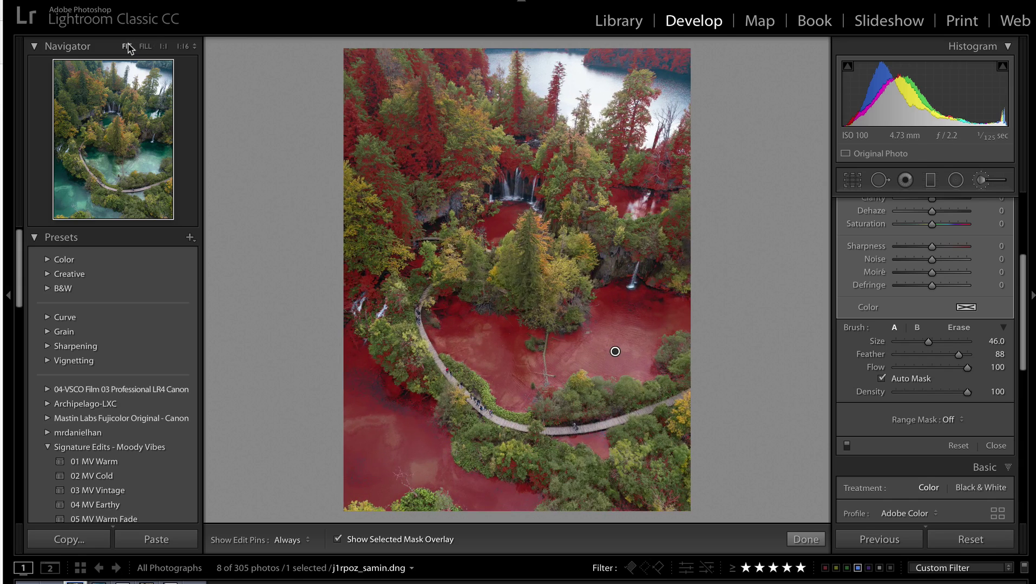
{"action": "key", "text": "o"}
{"action": "scroll", "coordinate": [924, 324], "scroll_direction": "up", "scroll_amount": 1}
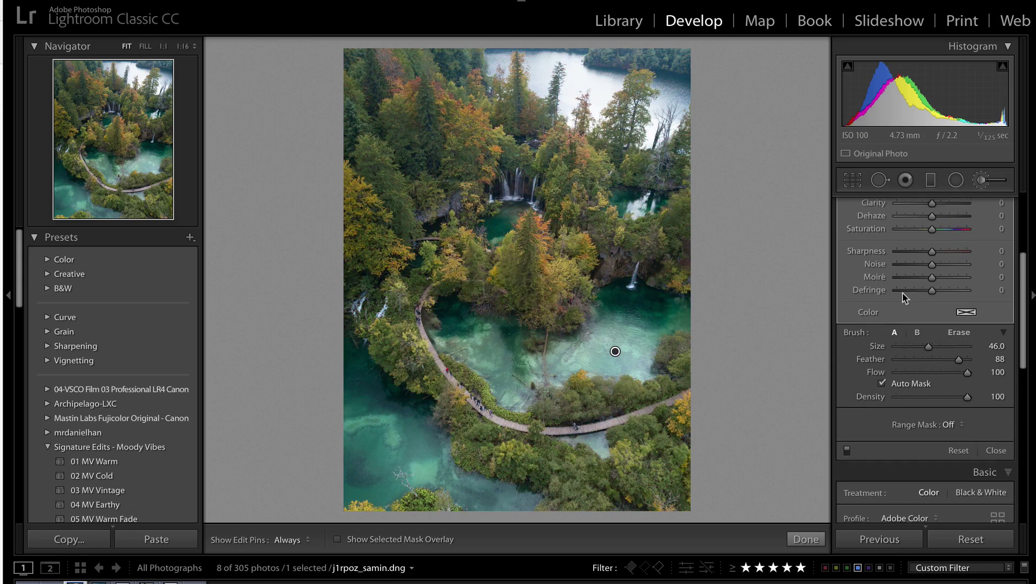
{"action": "scroll", "coordinate": [925, 324], "scroll_direction": "up", "scroll_amount": 3}
{"action": "left_click_drag", "start_coordinate": [931, 319], "coordinate": [758, 319]}
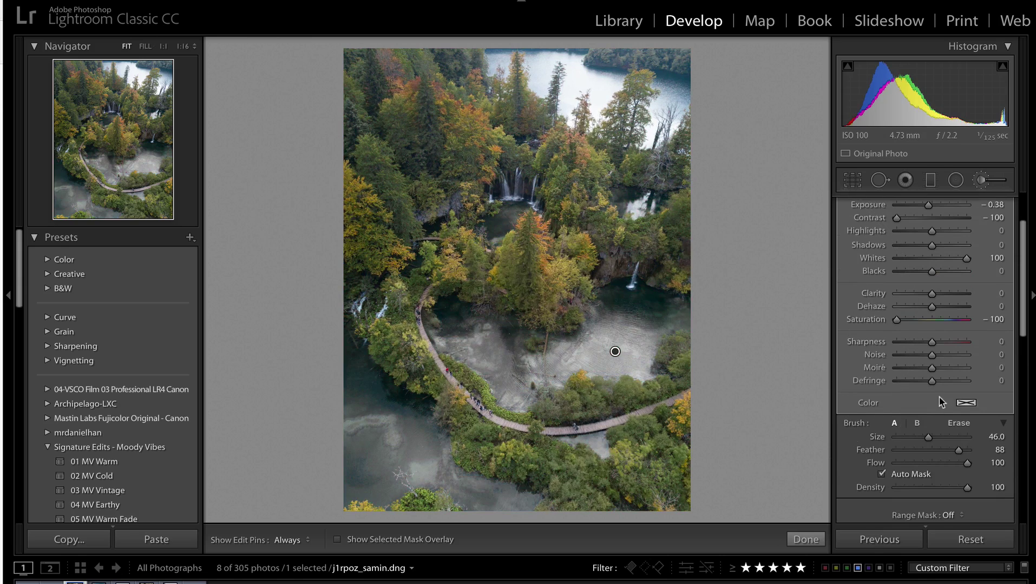
Tint the masked water orange with hue 32 and saturation 100
{"action": "left_click", "coordinate": [968, 404]}
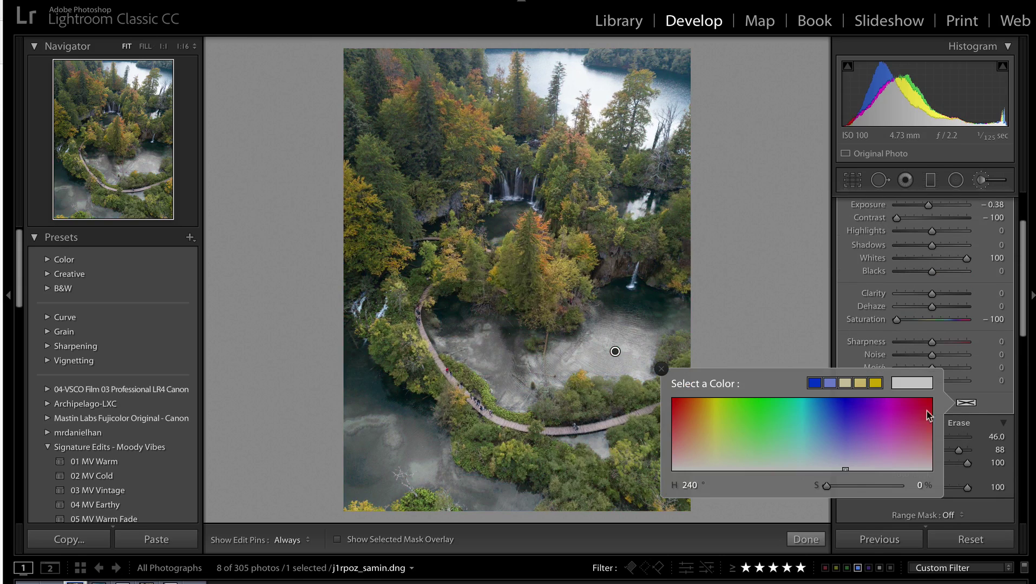
{"action": "left_click", "coordinate": [694, 406]}
{"action": "left_click_drag", "start_coordinate": [694, 407], "coordinate": [695, 388]}
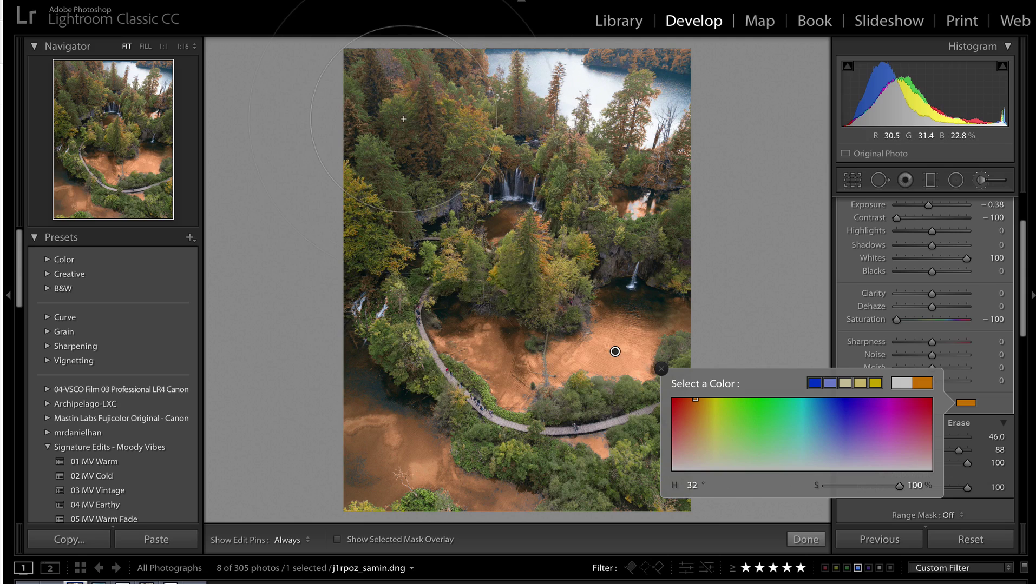
{"action": "key", "text": "alt"}
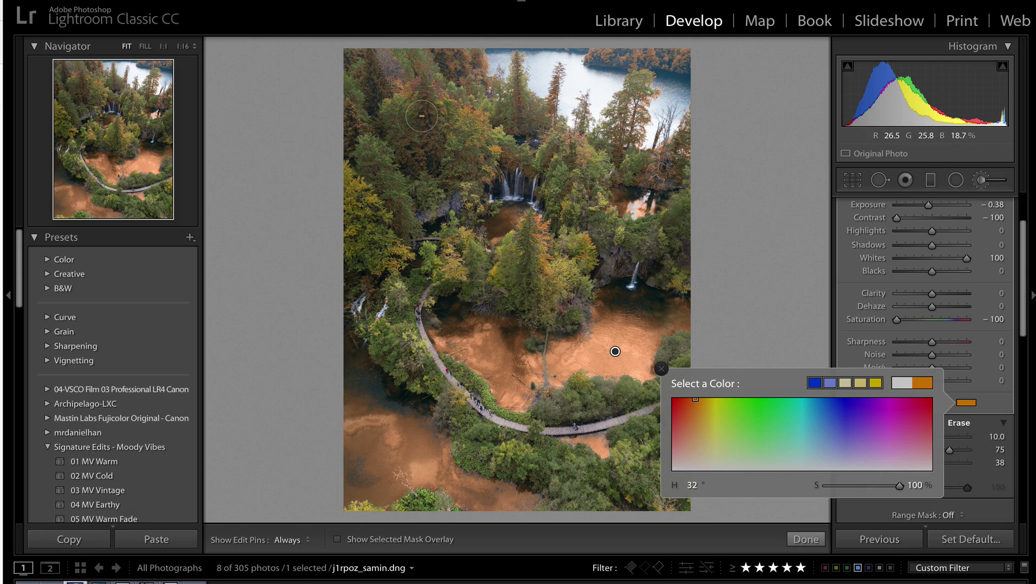
{"action": "left_click", "coordinate": [422, 116]}
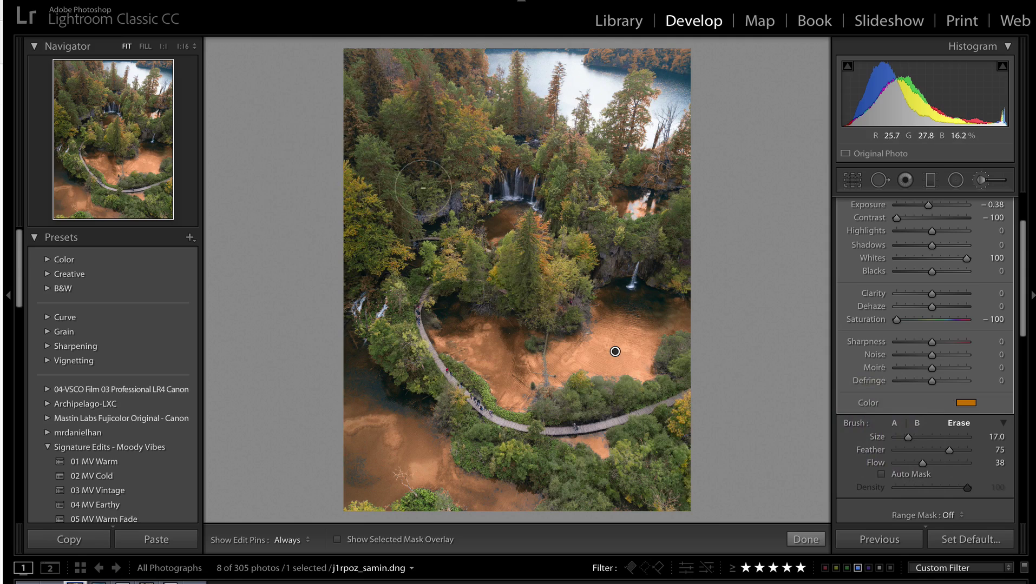
Toggle the brush's Alt erase mode and hide the adjustment pins
{"action": "key", "text": "alt"}
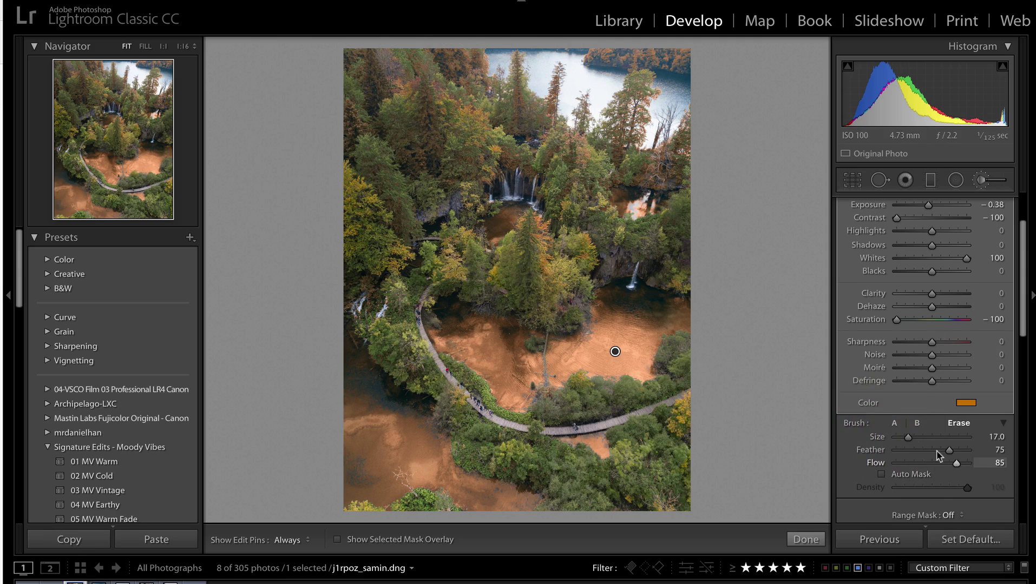
{"action": "key", "text": "h"}
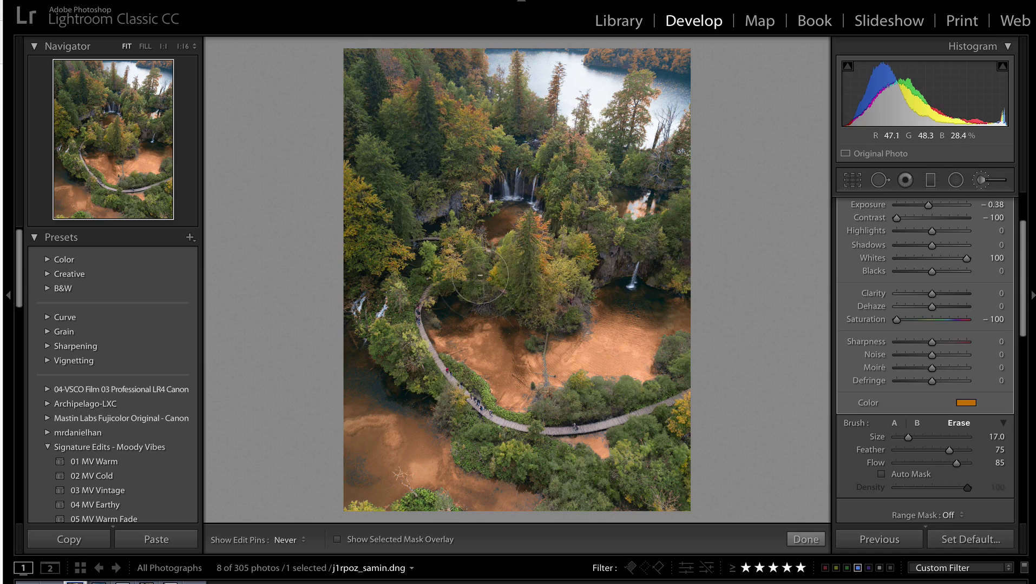
{"action": "key", "text": "alt"}
Duplicate the lake adjustment pin twice to intensify the orange
{"action": "right_click", "coordinate": [616, 351]}
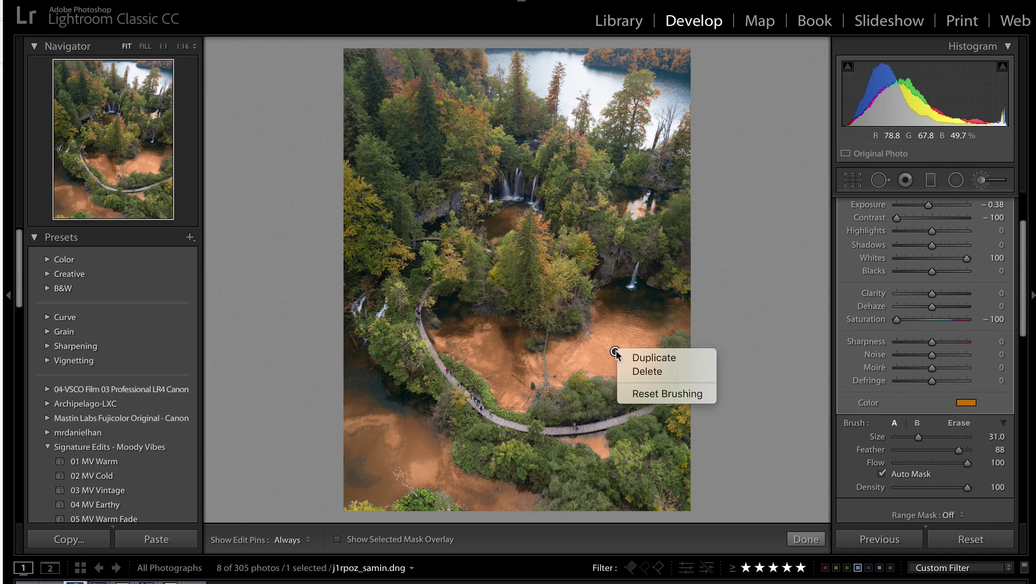
{"action": "left_click", "coordinate": [632, 356]}
{"action": "right_click", "coordinate": [615, 352]}
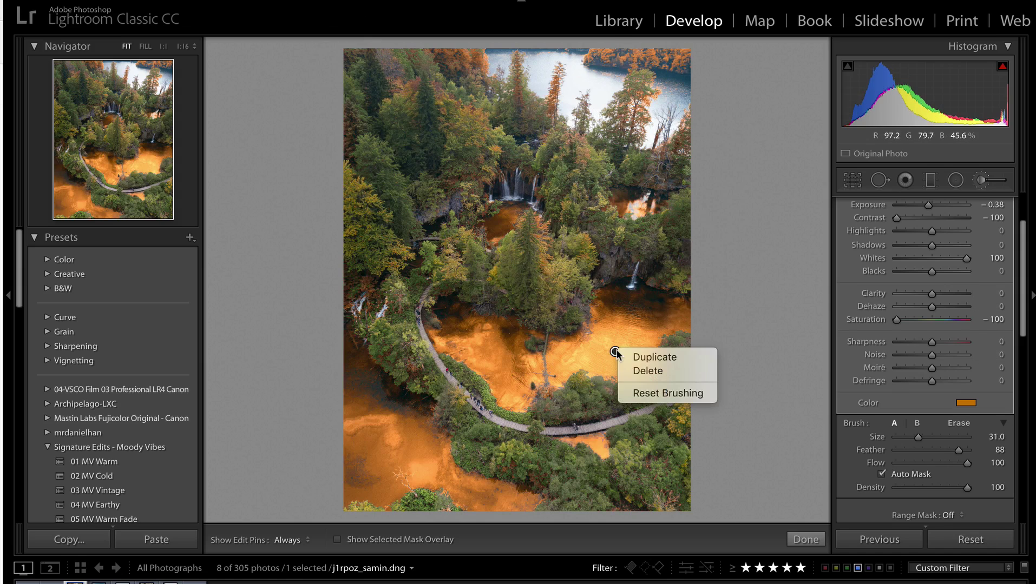
{"action": "left_click", "coordinate": [633, 357]}
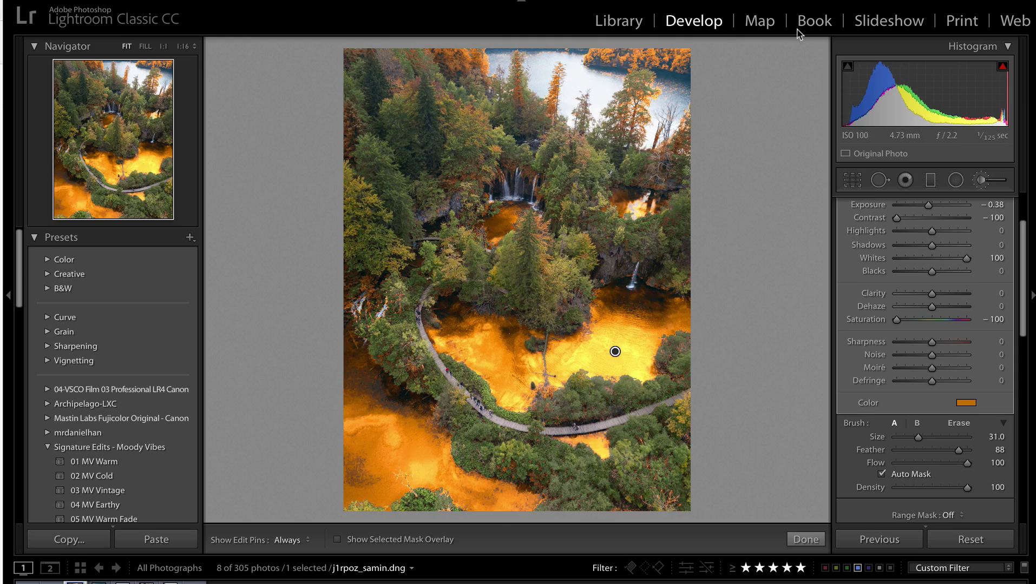
{"action": "scroll", "coordinate": [999, 289], "scroll_direction": "up", "scroll_amount": 1}
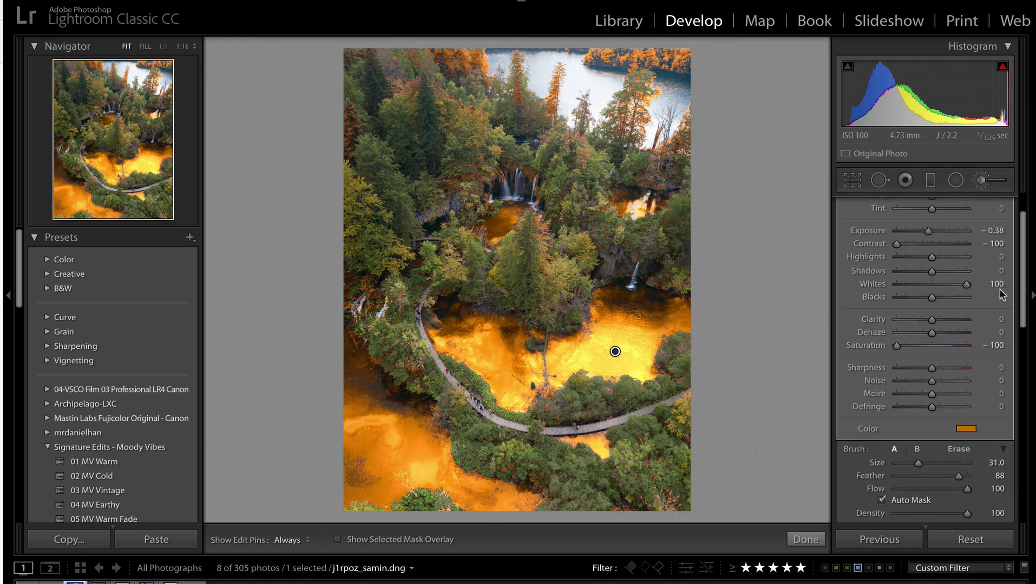
{"action": "scroll", "coordinate": [1000, 290], "scroll_direction": "up", "scroll_amount": 2}
Paint a new auto-masked brush adjustment over the upper lake, using the overlay
{"action": "left_click", "coordinate": [987, 185]}
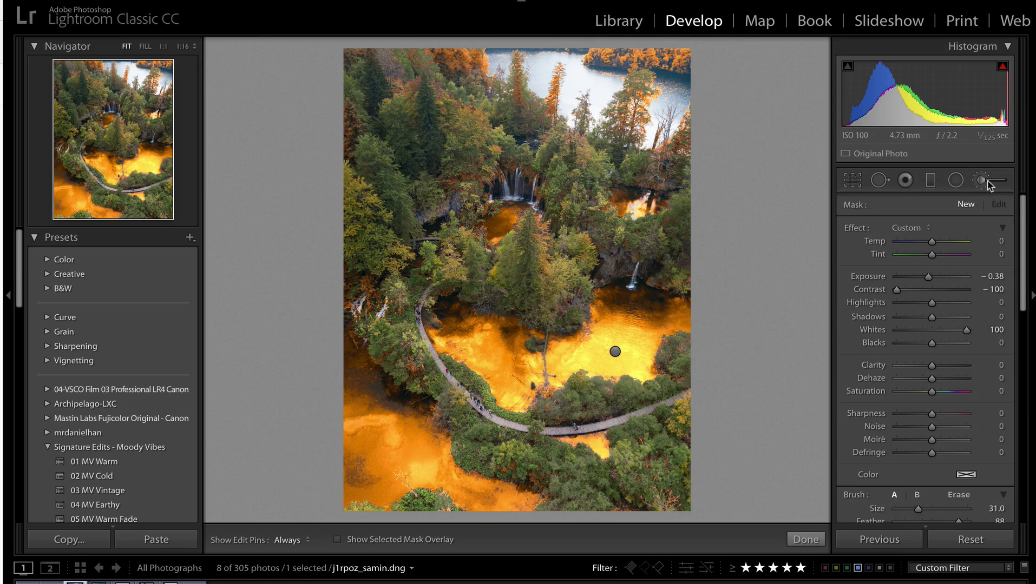
{"action": "scroll", "coordinate": [588, 82], "scroll_direction": "up", "scroll_amount": 3}
{"action": "scroll", "coordinate": [588, 83], "scroll_direction": "up", "scroll_amount": 3}
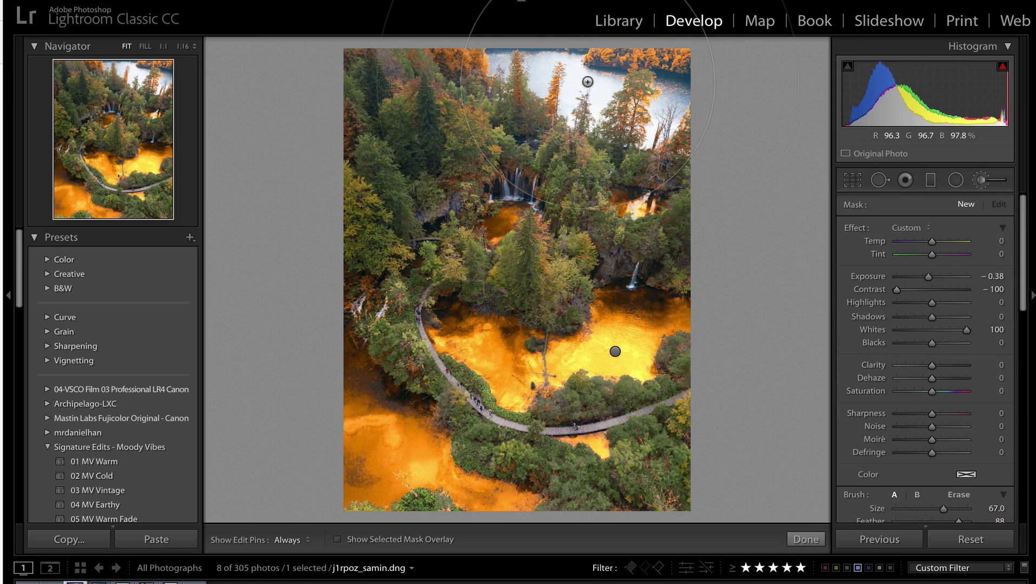
{"action": "key", "text": "o"}
{"action": "scroll", "coordinate": [593, 91], "scroll_direction": "up", "scroll_amount": 1}
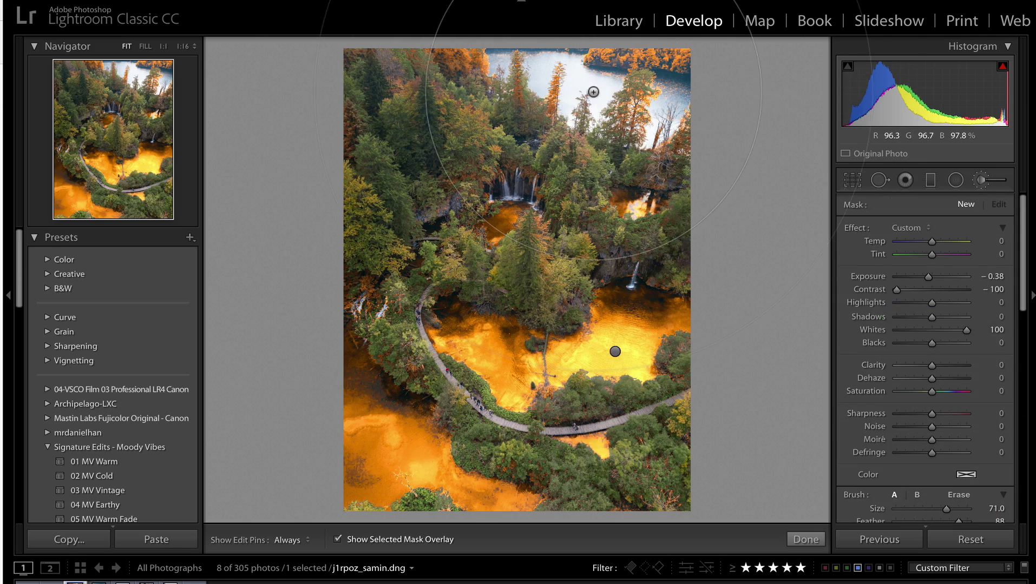
{"action": "left_click_drag", "start_coordinate": [594, 92], "coordinate": [581, 77]}
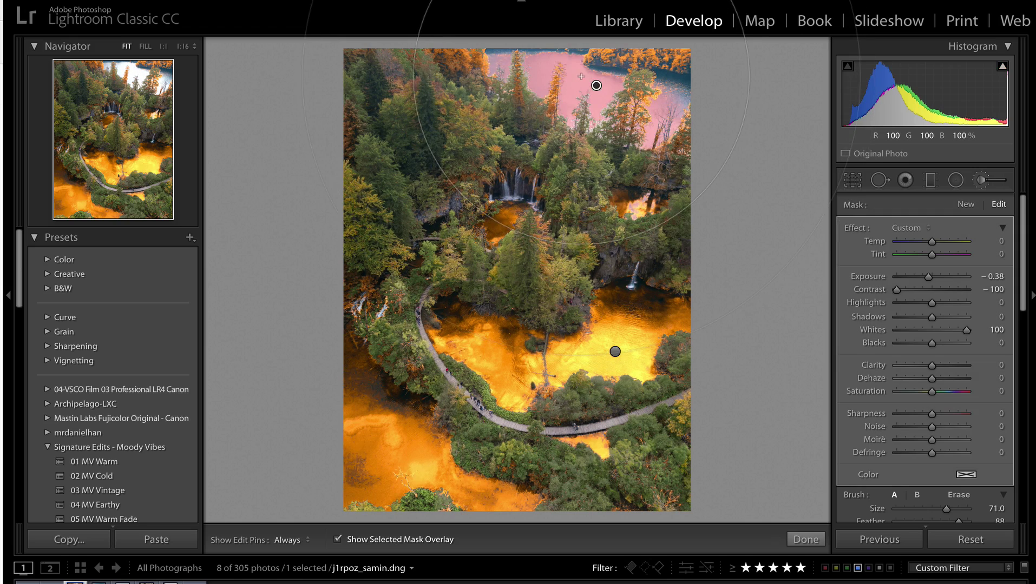
{"action": "left_click_drag", "start_coordinate": [582, 76], "coordinate": [602, 102]}
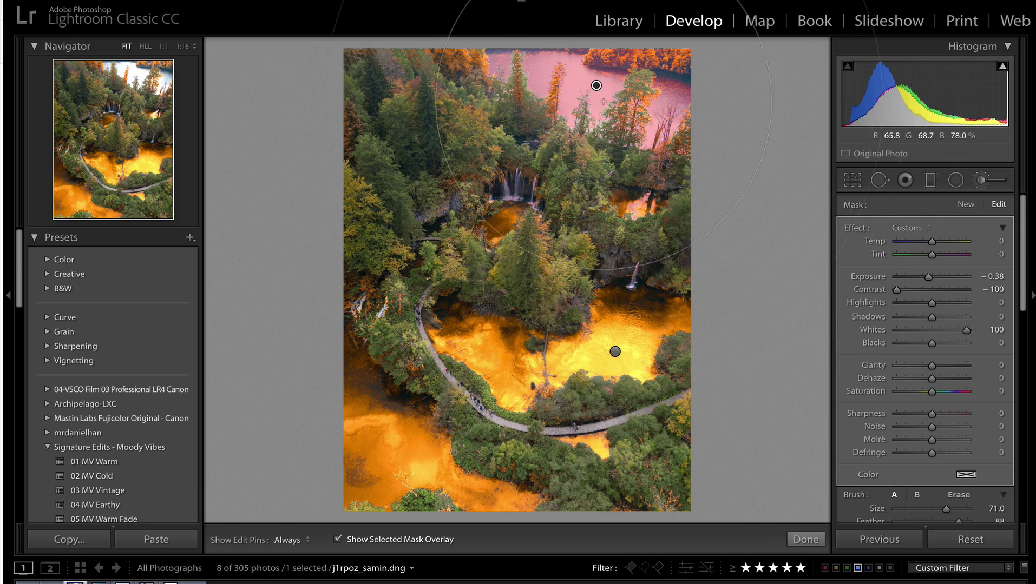
{"action": "key", "text": "o"}
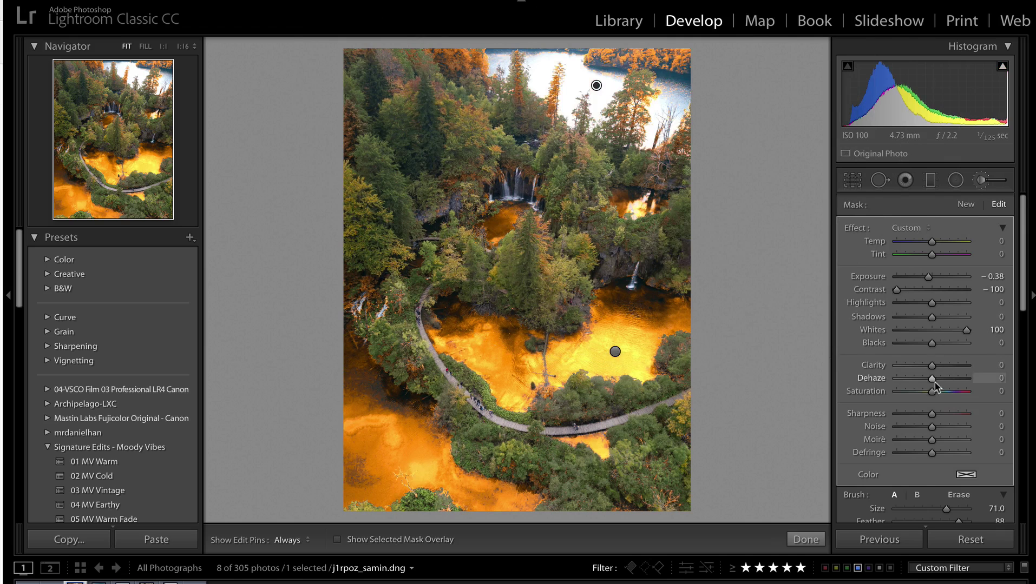
{"action": "left_click_drag", "start_coordinate": [935, 386], "coordinate": [894, 390]}
{"action": "scroll", "coordinate": [991, 454], "scroll_direction": "down", "scroll_amount": 2}
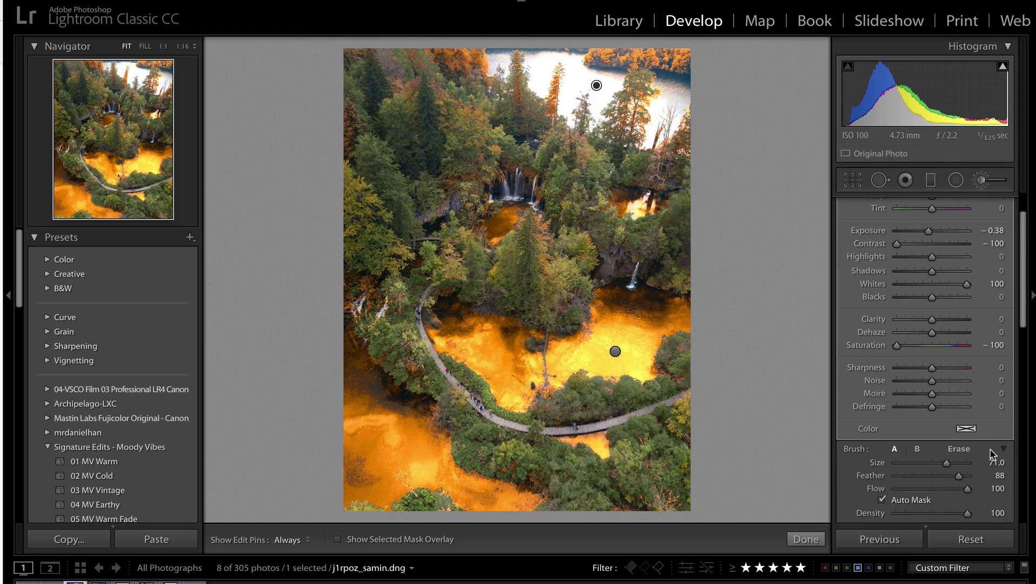
Tint the upper lake magenta and lower its Exposure to -1.55
{"action": "left_click", "coordinate": [965, 431]}
{"action": "left_click", "coordinate": [892, 436]}
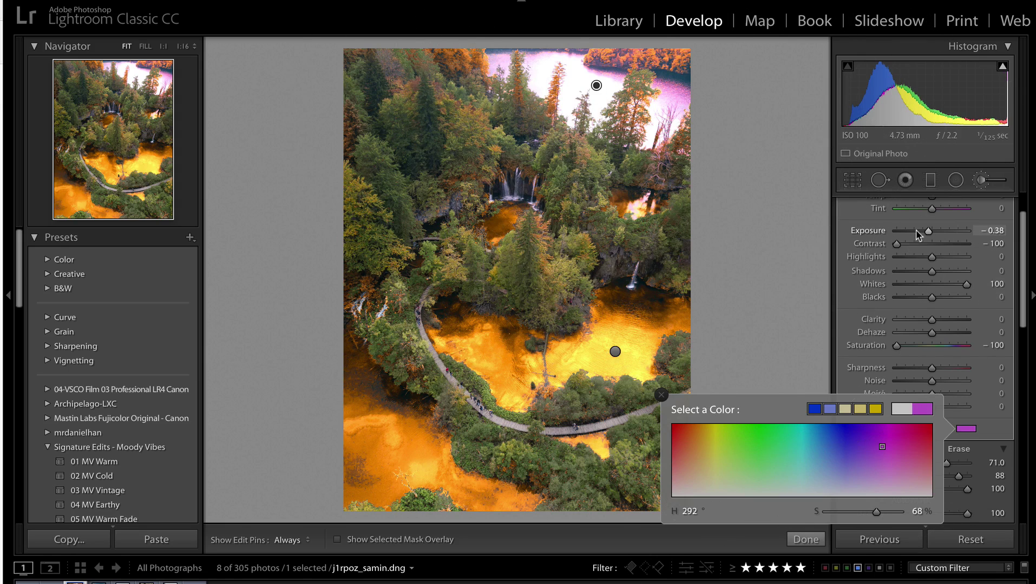
{"action": "left_click_drag", "start_coordinate": [927, 231], "coordinate": [916, 235]}
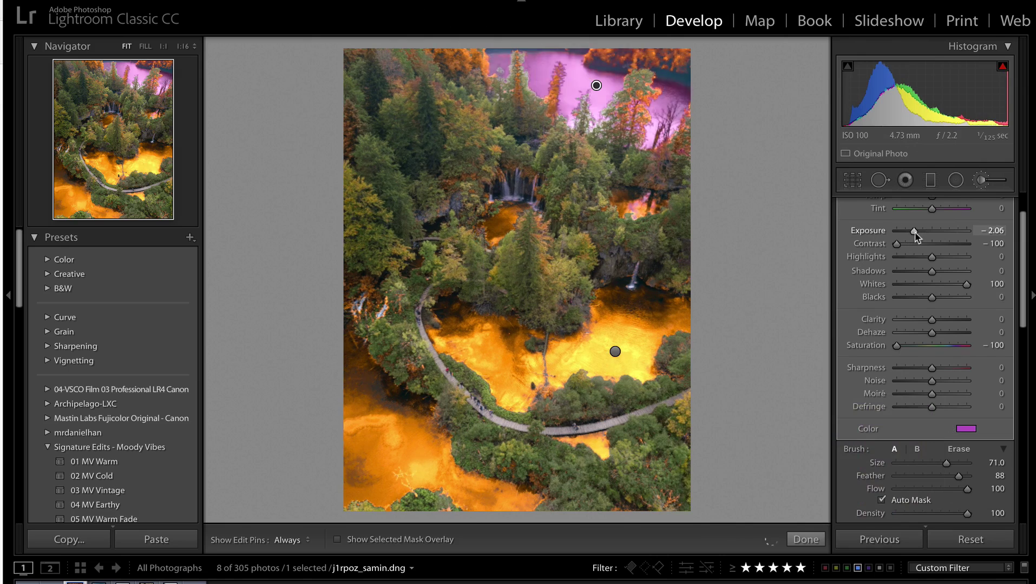
{"action": "left_click_drag", "start_coordinate": [916, 232], "coordinate": [917, 234]}
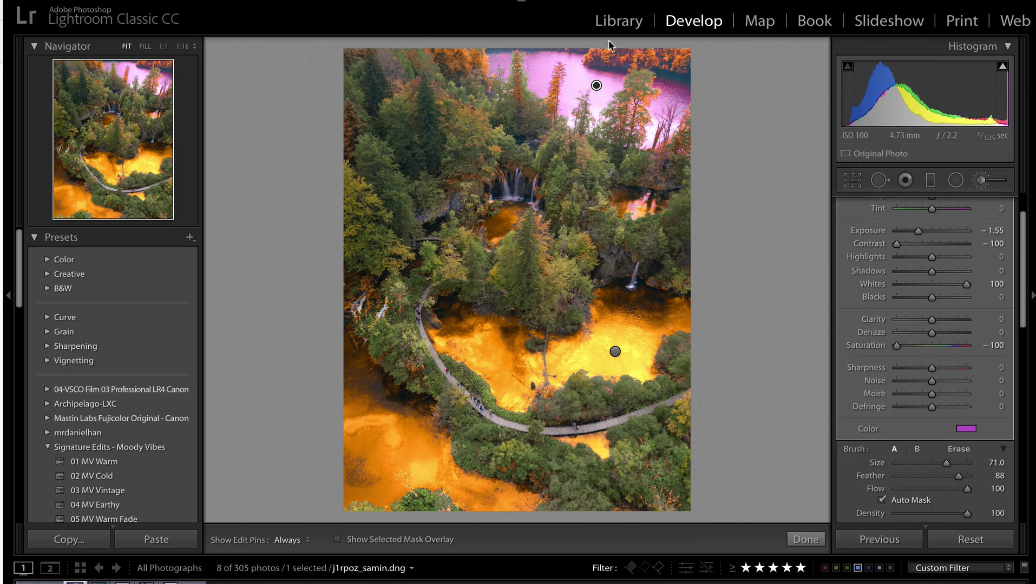
Duplicate the upper lake adjustment to deepen the purple, then finish brushing
{"action": "right_click", "coordinate": [597, 86]}
{"action": "left_click", "coordinate": [593, 95]}
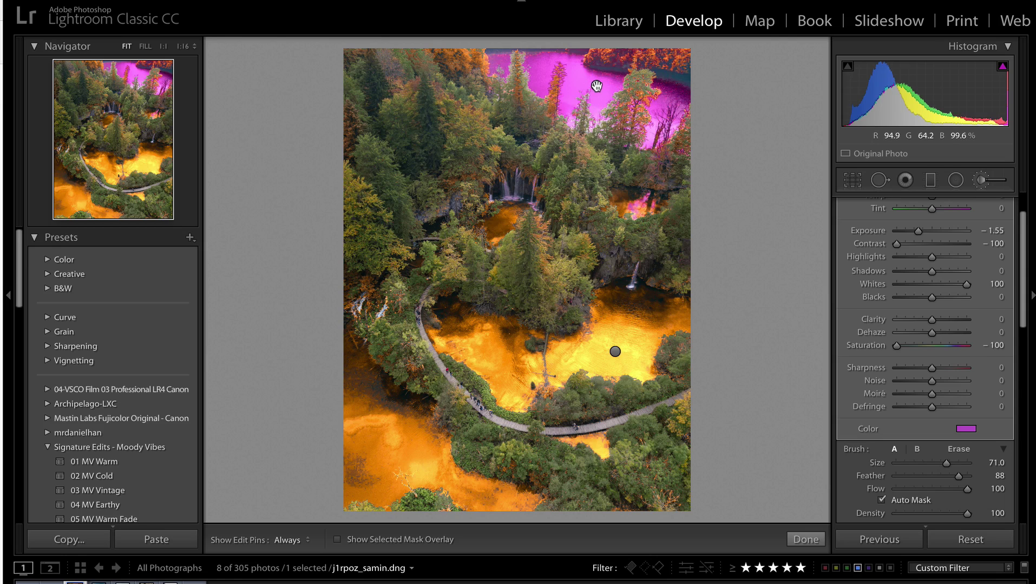
{"action": "right_click", "coordinate": [597, 85]}
{"action": "left_click", "coordinate": [619, 91]}
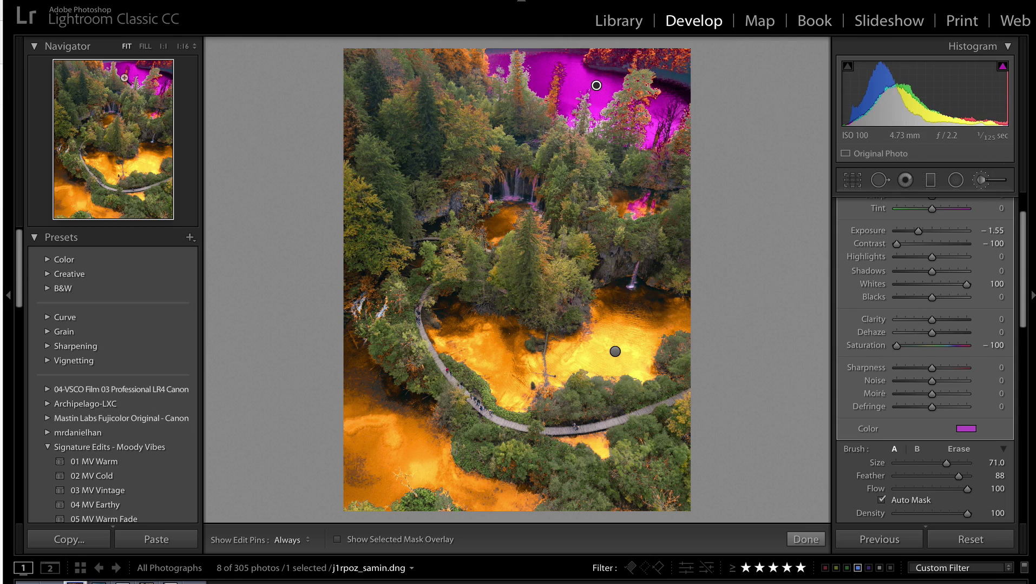
{"action": "left_click", "coordinate": [183, 47]}
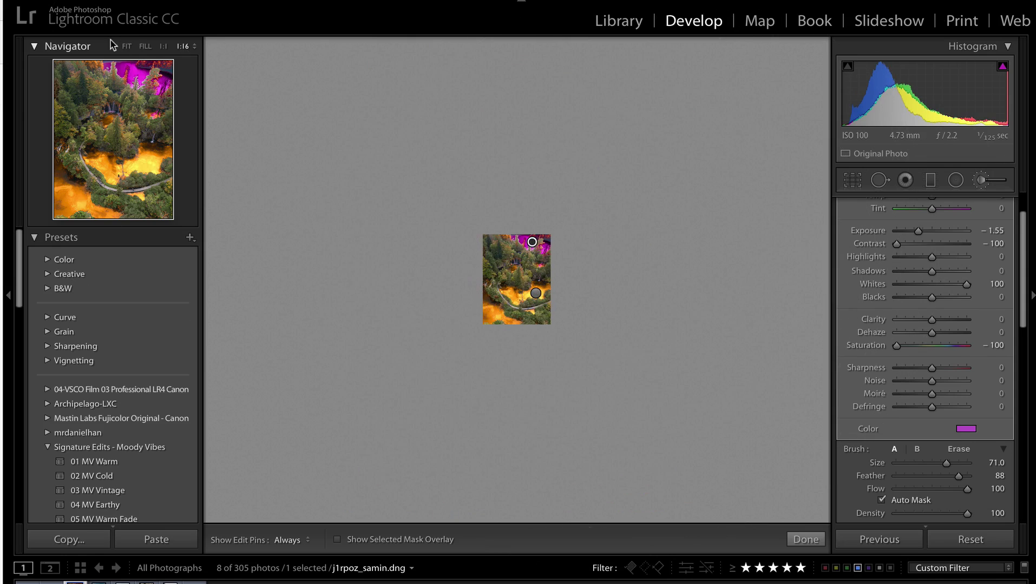
{"action": "left_click", "coordinate": [126, 47]}
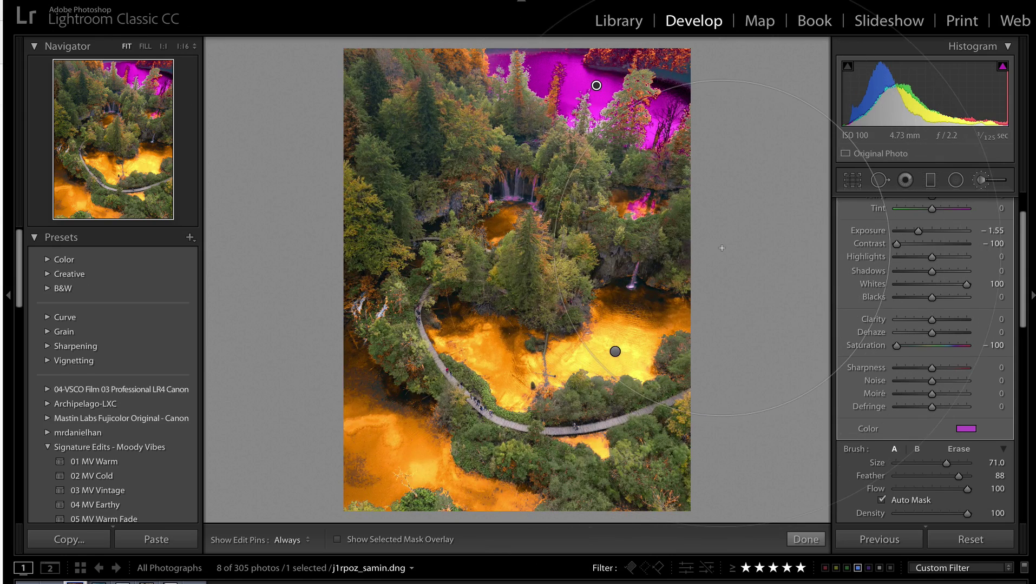
{"action": "left_click", "coordinate": [806, 539]}
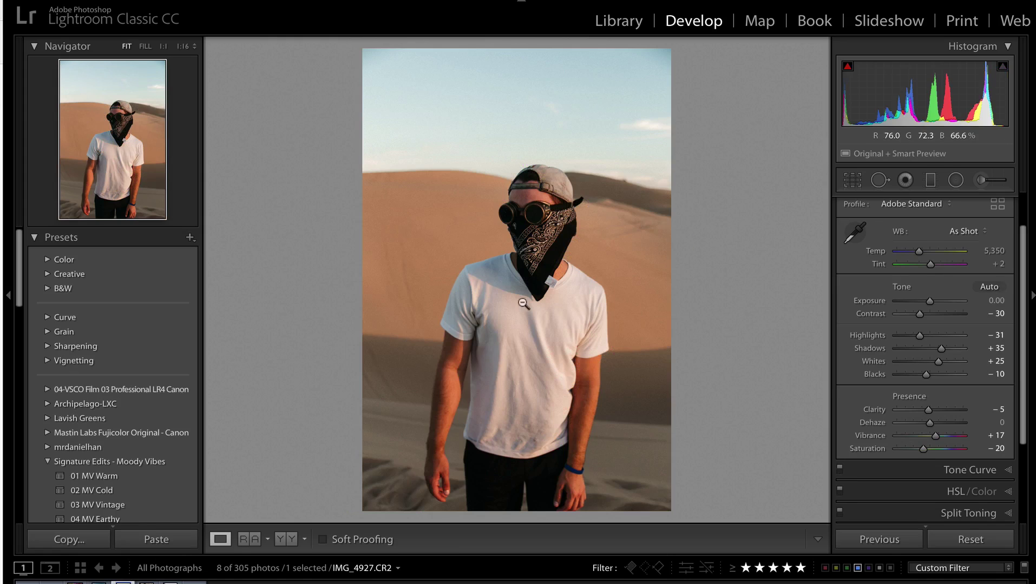
Paint a new brush mask over the desert sky, checking it with the overlay
{"action": "left_click", "coordinate": [980, 184]}
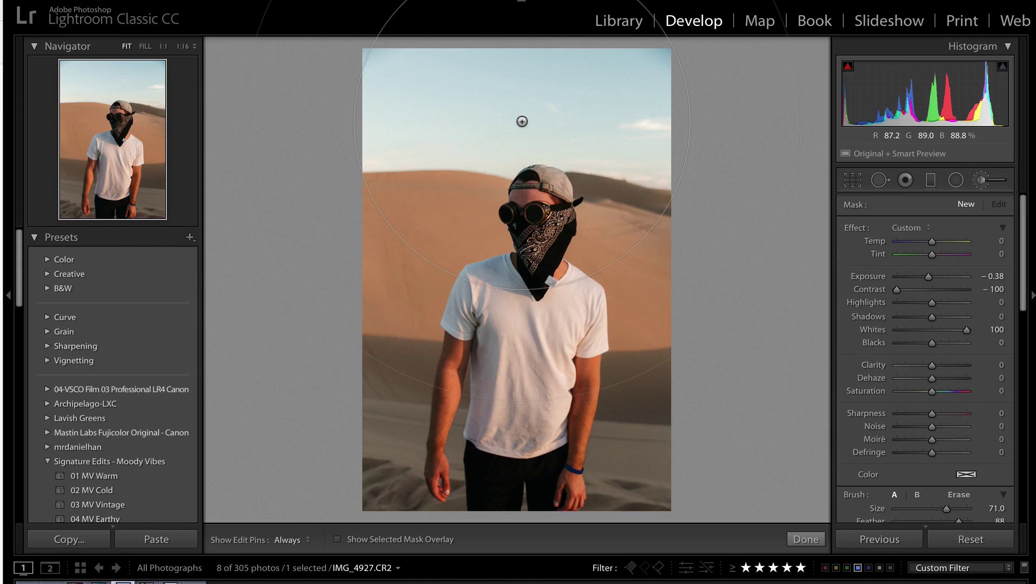
{"action": "left_click", "coordinate": [183, 46]}
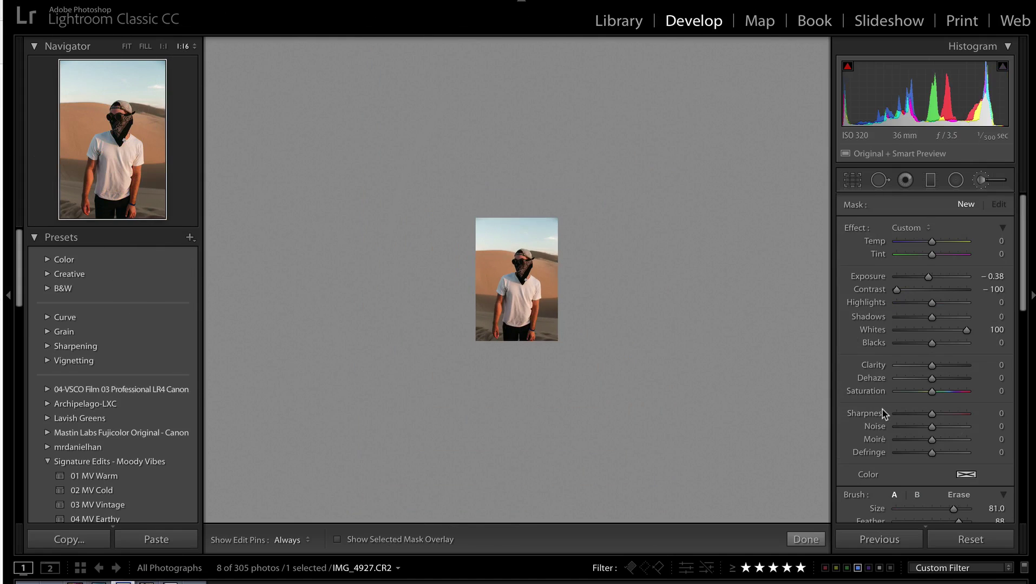
{"action": "scroll", "coordinate": [882, 410], "scroll_direction": "down", "scroll_amount": 4}
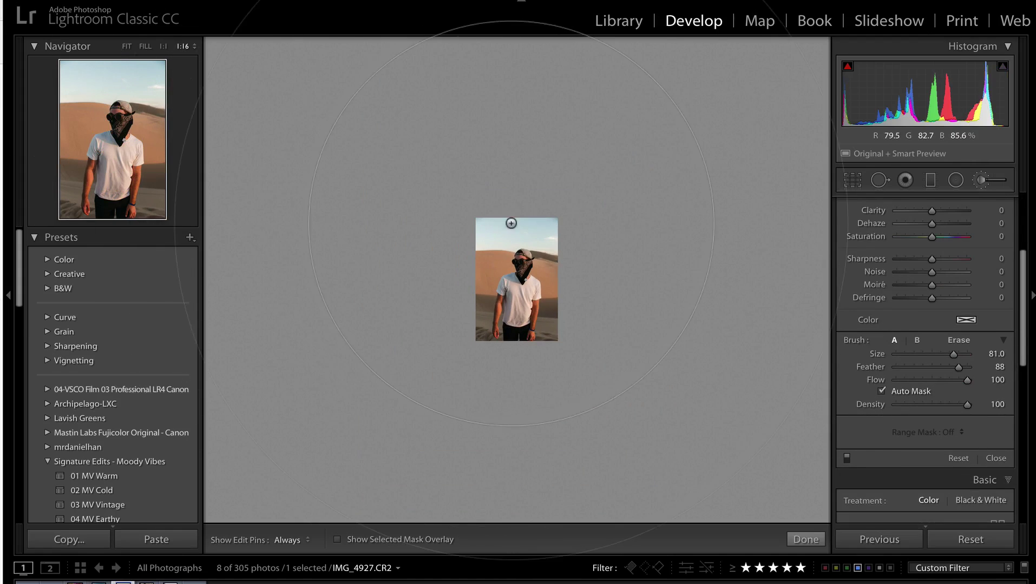
{"action": "left_click", "coordinate": [520, 229]}
{"action": "key", "text": "o"}
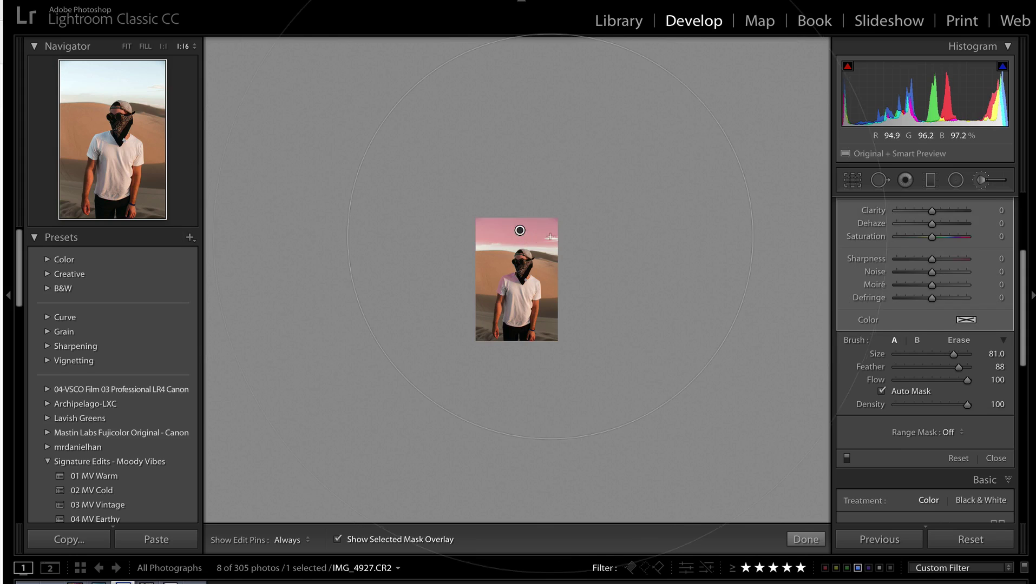
{"action": "key", "text": "h"}
{"action": "key", "text": "h"}
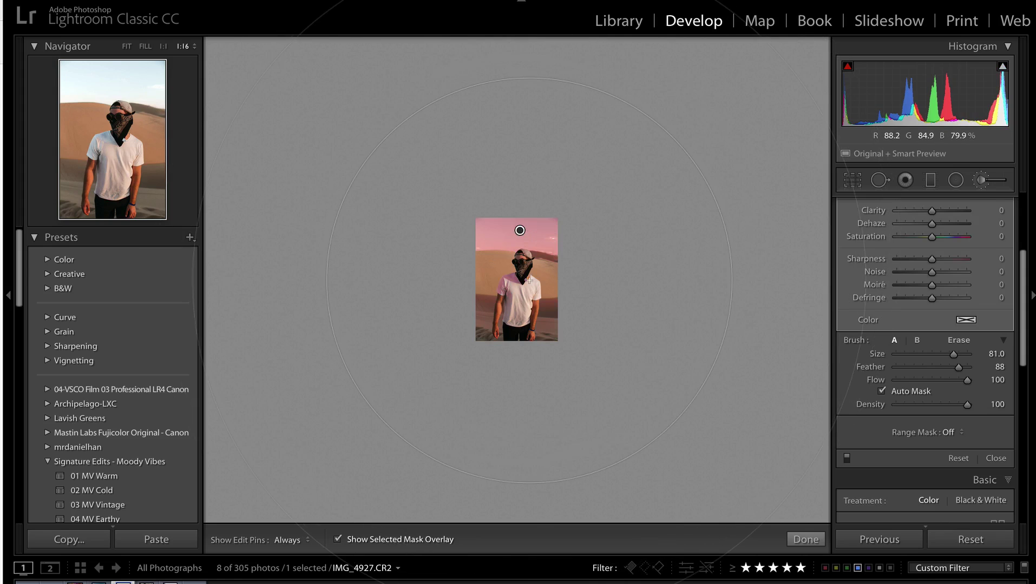
{"action": "scroll", "coordinate": [566, 259], "scroll_direction": "down", "scroll_amount": 2}
{"action": "scroll", "coordinate": [631, 316], "scroll_direction": "down", "scroll_amount": 3}
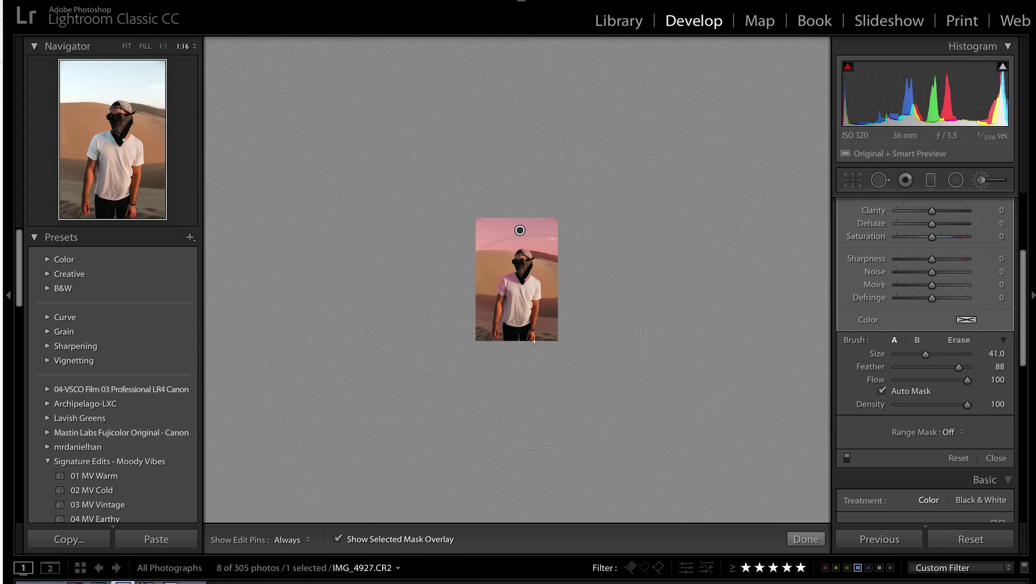
{"action": "scroll", "coordinate": [534, 341], "scroll_direction": "down", "scroll_amount": 2}
{"action": "key", "text": "alt"}
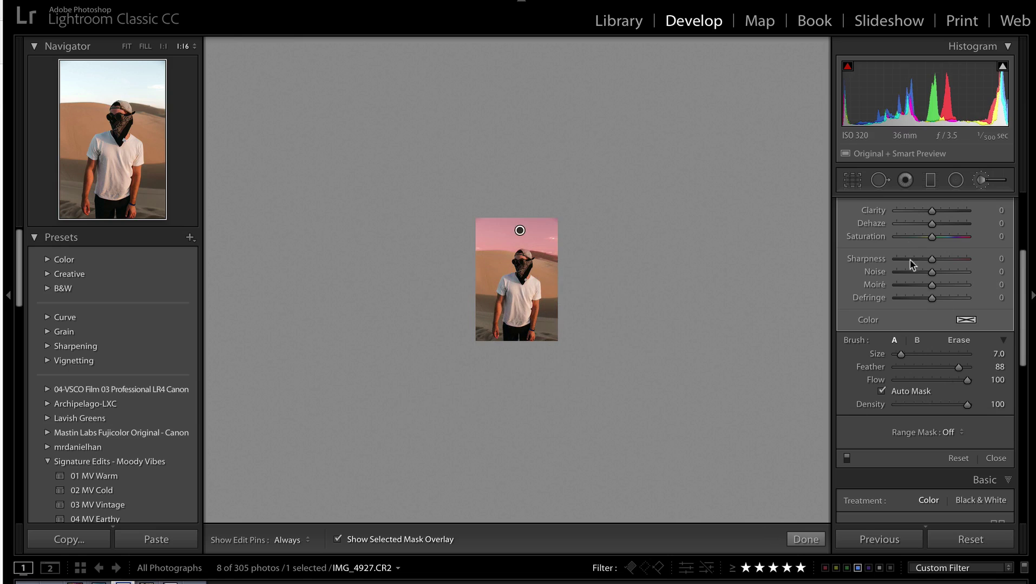
Fully desaturate the masked sky, darken it, and tint it a deeper blue
{"action": "left_click_drag", "start_coordinate": [931, 236], "coordinate": [896, 236]}
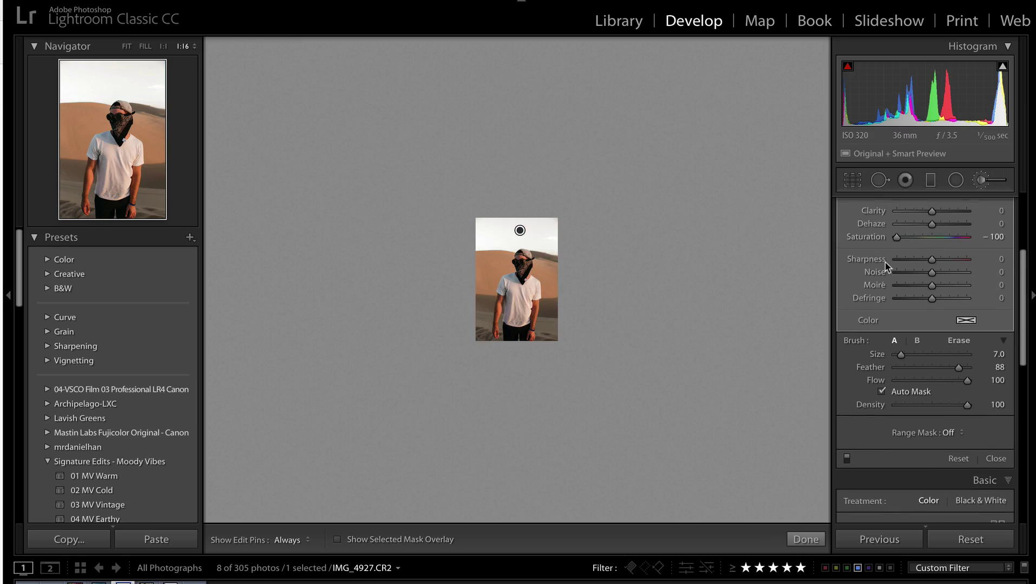
{"action": "scroll", "coordinate": [898, 284], "scroll_direction": "up", "scroll_amount": 3}
{"action": "left_click", "coordinate": [965, 449]}
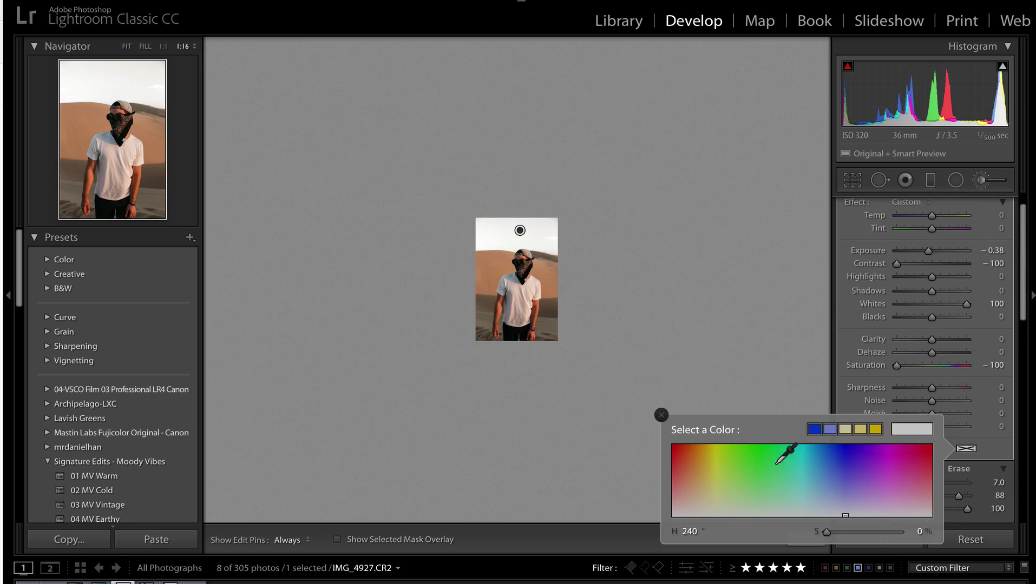
{"action": "mouse_move", "coordinate": [770, 452]}
{"action": "left_mouse_down"}
{"action": "mouse_move", "coordinate": [771, 387]}
{"action": "mouse_move", "coordinate": [833, 449]}
{"action": "left_mouse_up"}
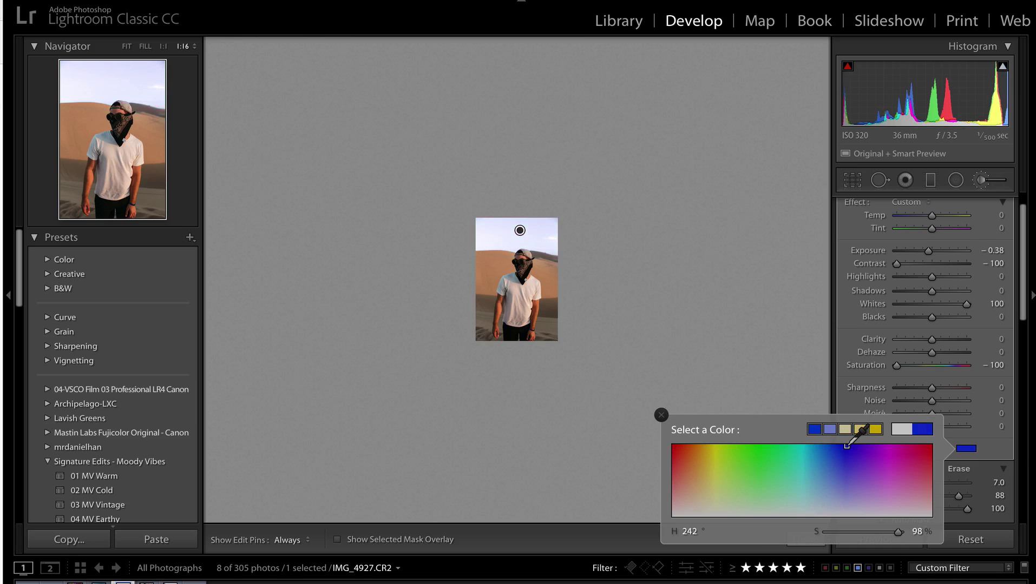
{"action": "left_click_drag", "start_coordinate": [834, 449], "coordinate": [825, 456]}
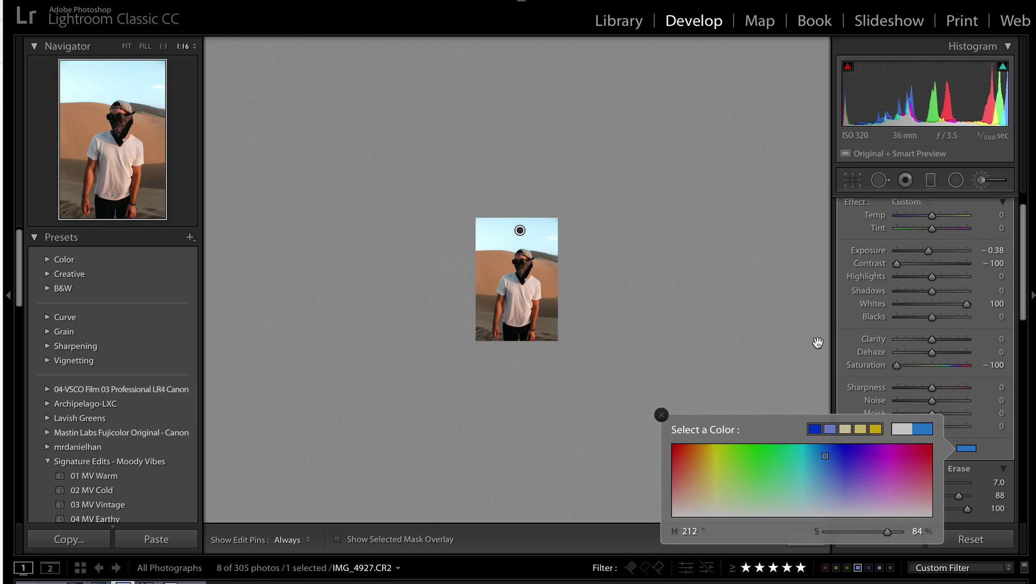
{"action": "left_click_drag", "start_coordinate": [929, 251], "coordinate": [920, 251]}
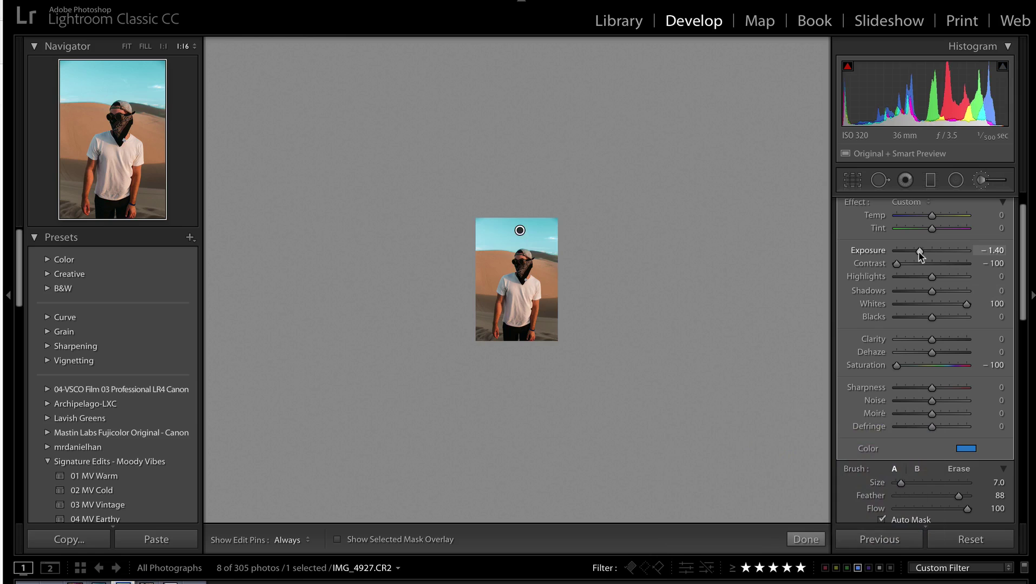
{"action": "left_click", "coordinate": [128, 51]}
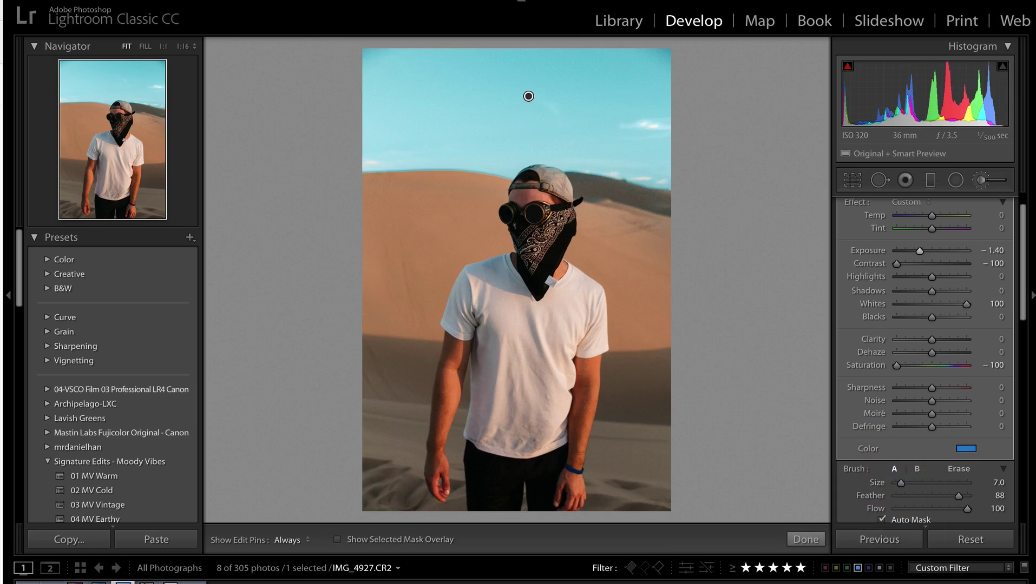
{"action": "left_click", "coordinate": [966, 450]}
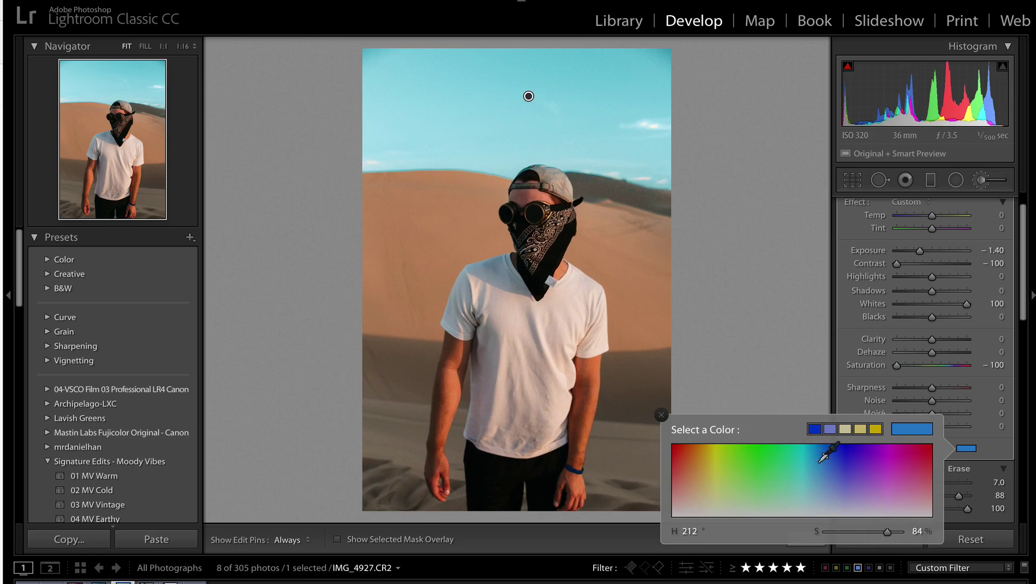
{"action": "left_click_drag", "start_coordinate": [824, 458], "coordinate": [837, 455]}
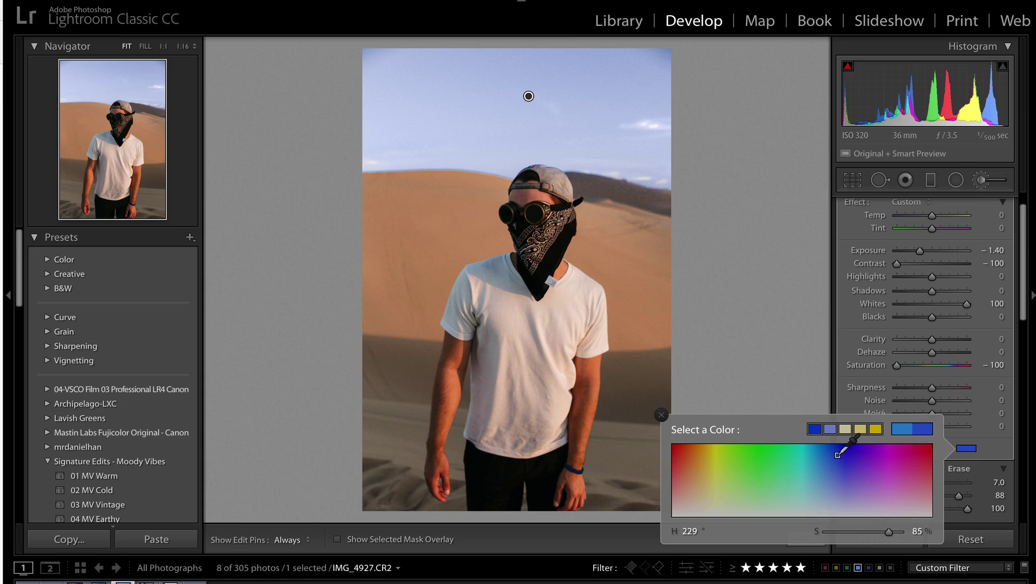
Duplicate the sky adjustment, then delete the blue sky pin
{"action": "right_click", "coordinate": [530, 98]}
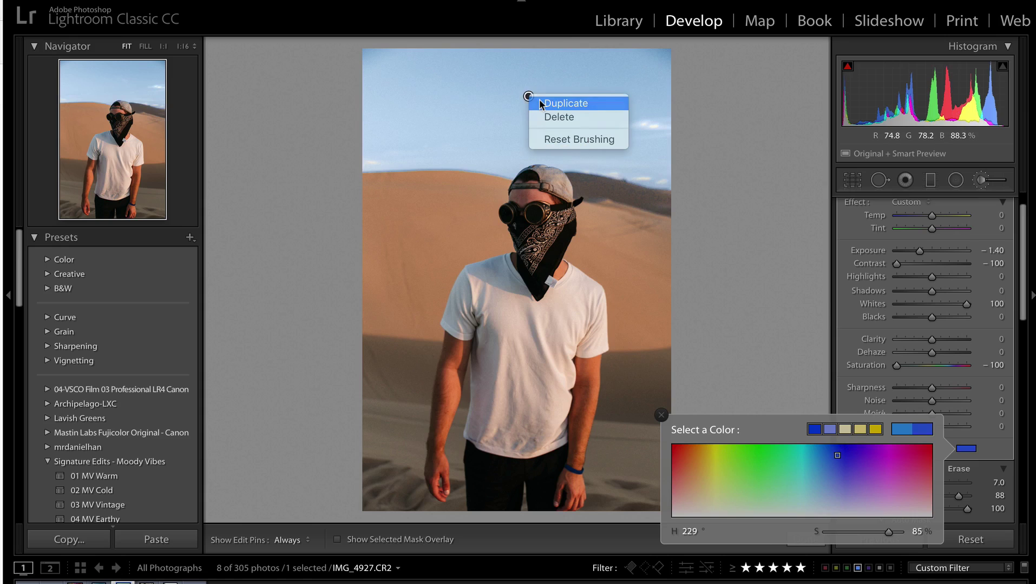
{"action": "left_click", "coordinate": [566, 102]}
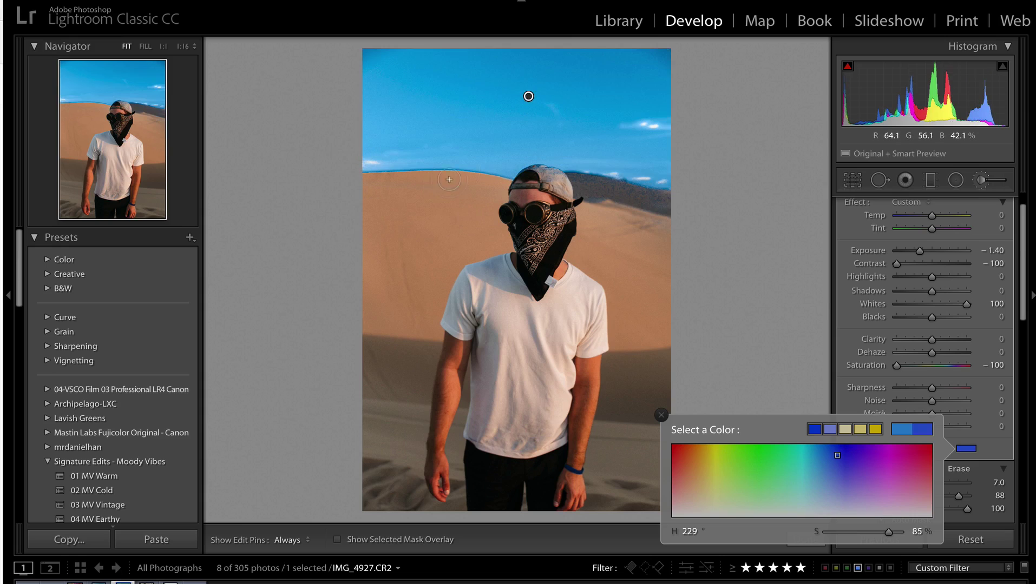
{"action": "left_click", "coordinate": [552, 91]}
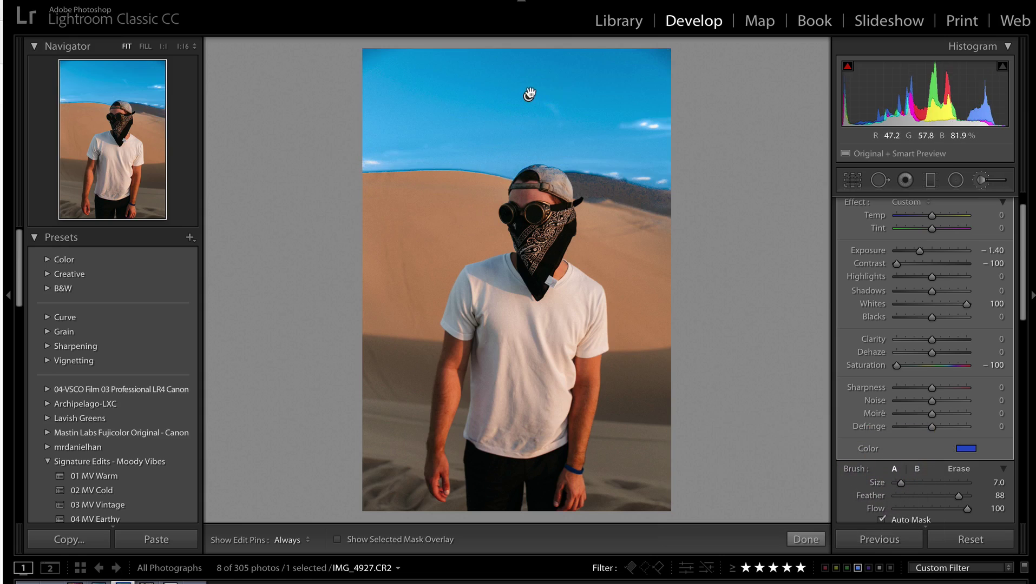
{"action": "key", "text": "Delete"}
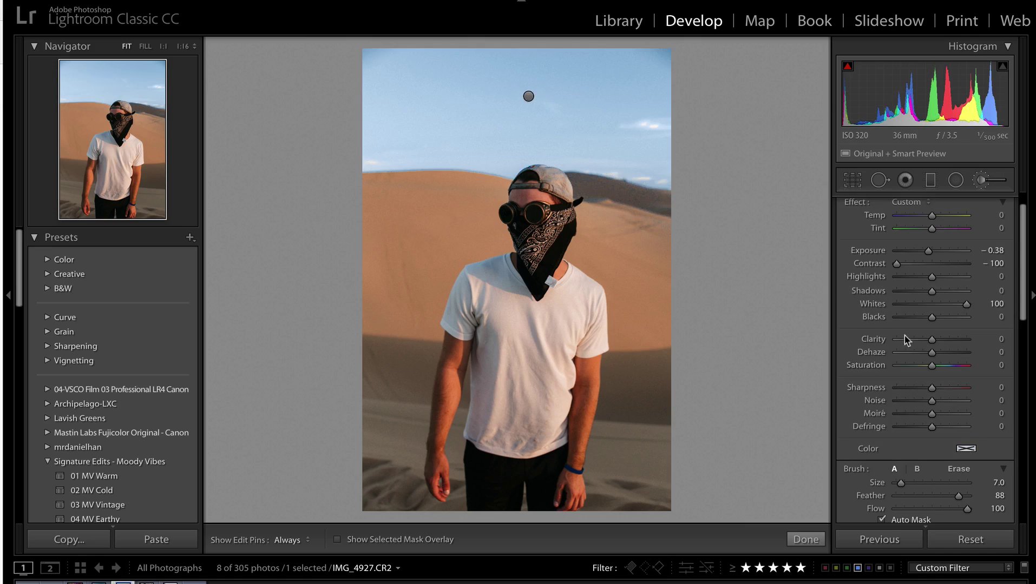
Paint a new brush mask on the man's shirt, then delete that stroke
{"action": "left_click", "coordinate": [980, 180]}
{"action": "left_click", "coordinate": [985, 181]}
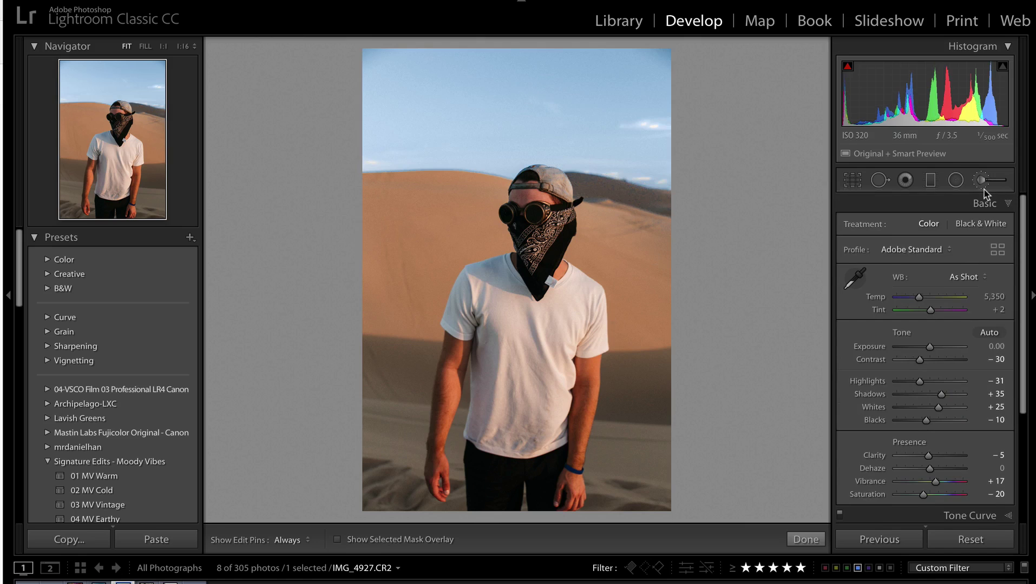
{"action": "scroll", "coordinate": [924, 368], "scroll_direction": "down", "scroll_amount": 3}
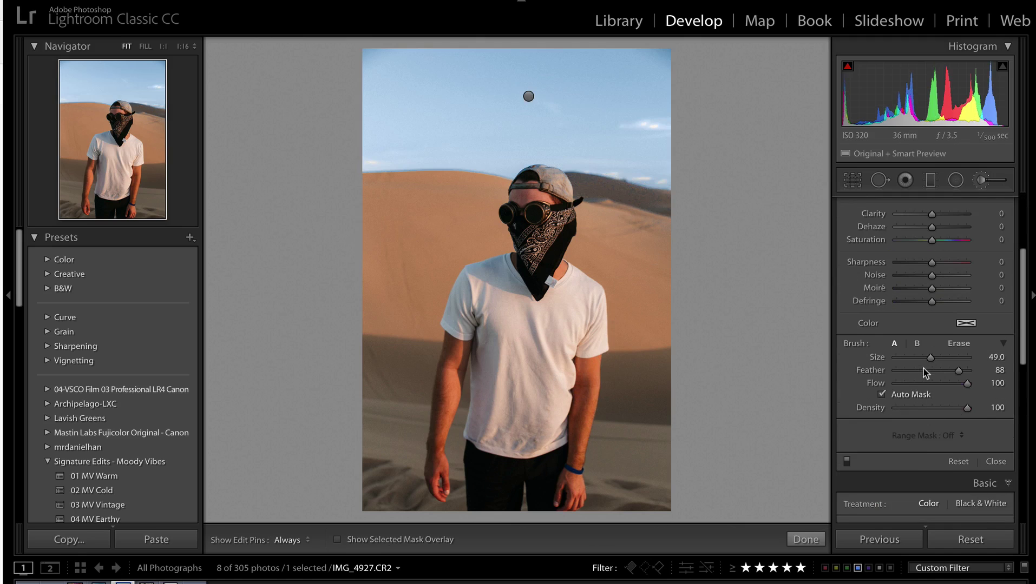
{"action": "left_click_drag", "start_coordinate": [916, 354], "coordinate": [930, 354]}
{"action": "scroll", "coordinate": [458, 291], "scroll_direction": "up", "scroll_amount": 3}
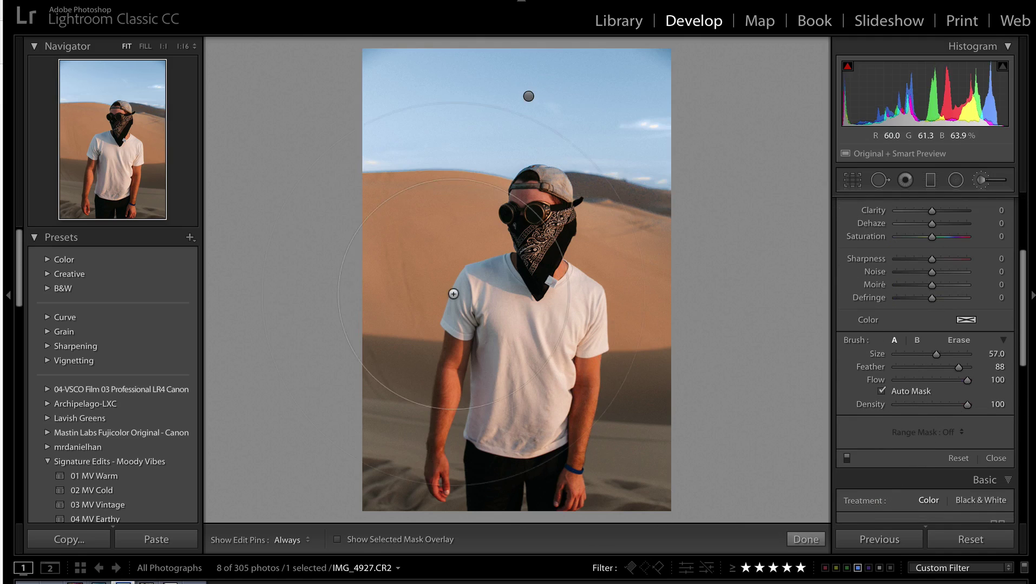
{"action": "left_click", "coordinate": [542, 358]}
{"action": "key", "text": "o"}
{"action": "key", "text": "h"}
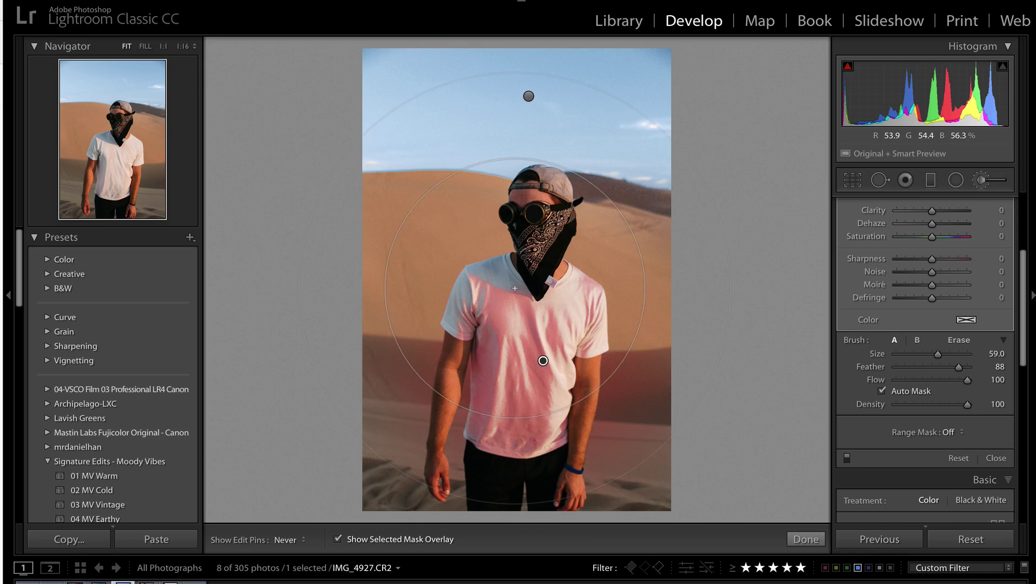
{"action": "left_click_drag", "start_coordinate": [515, 293], "coordinate": [521, 347]}
{"action": "key", "text": "h"}
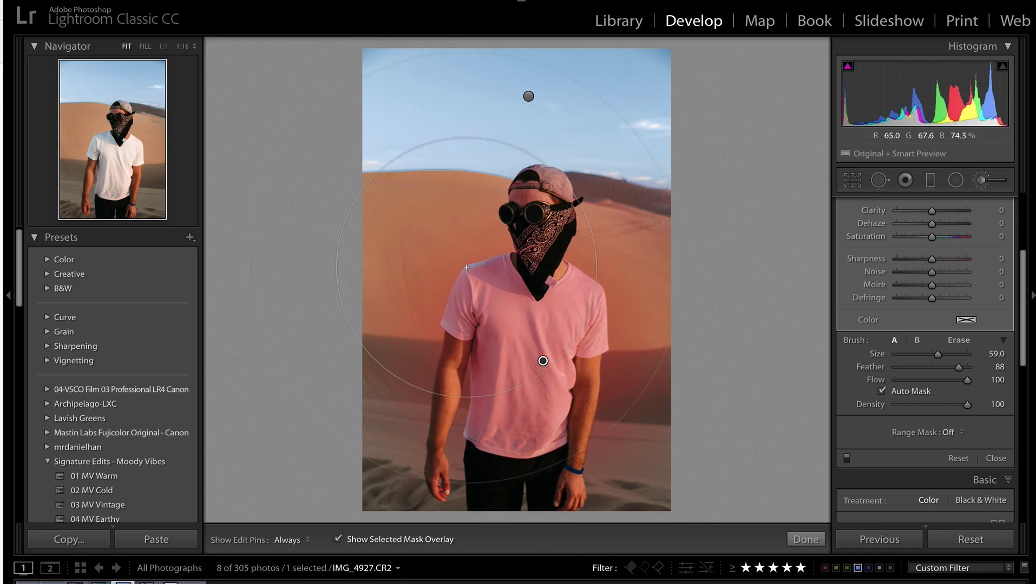
{"action": "key", "text": "h"}
{"action": "key", "text": "h"}
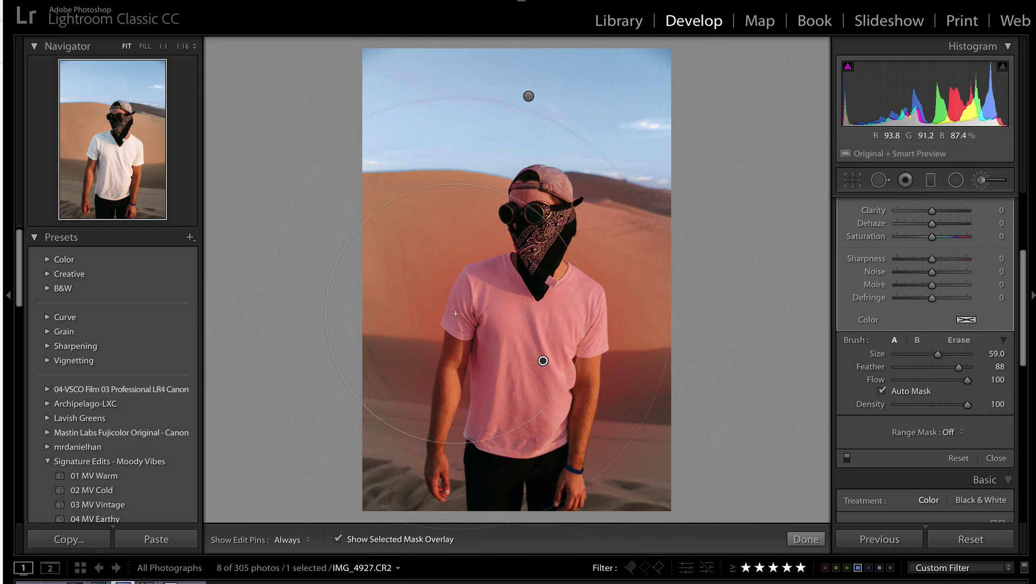
{"action": "key", "text": "Delete"}
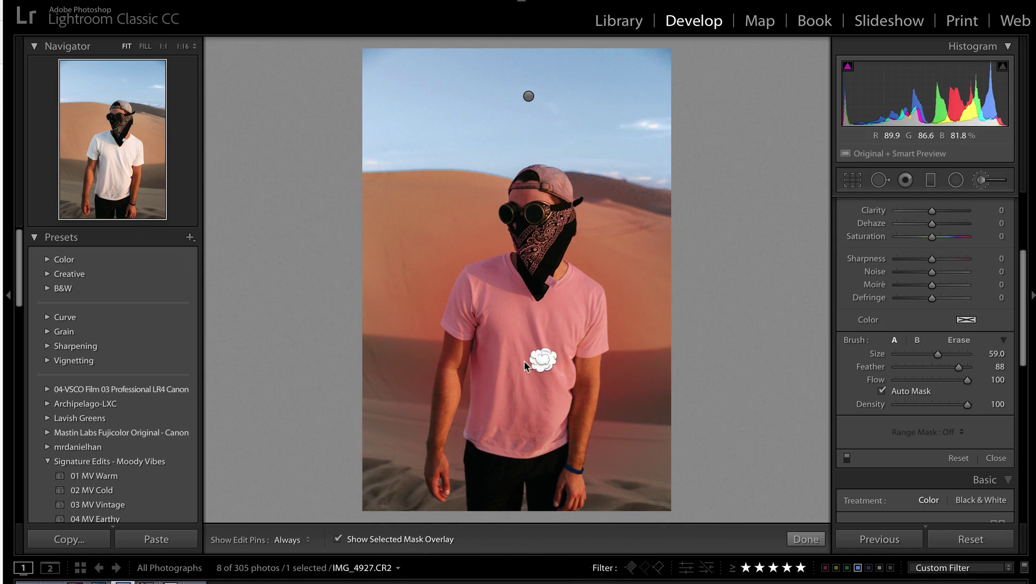
Lower brush Feather to 39 and repaint the shirt mask
{"action": "left_click", "coordinate": [183, 46]}
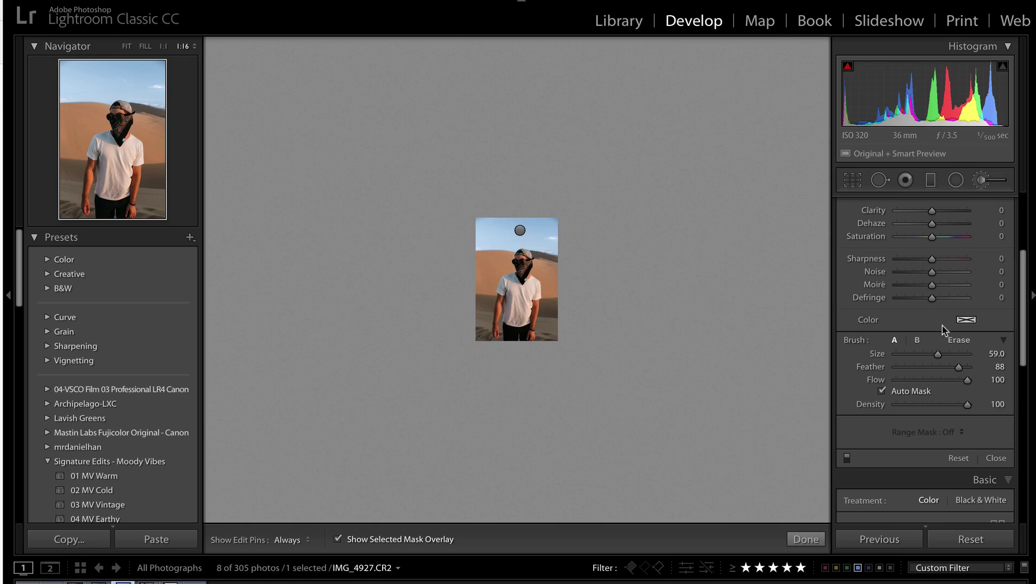
{"action": "left_click", "coordinate": [922, 374]}
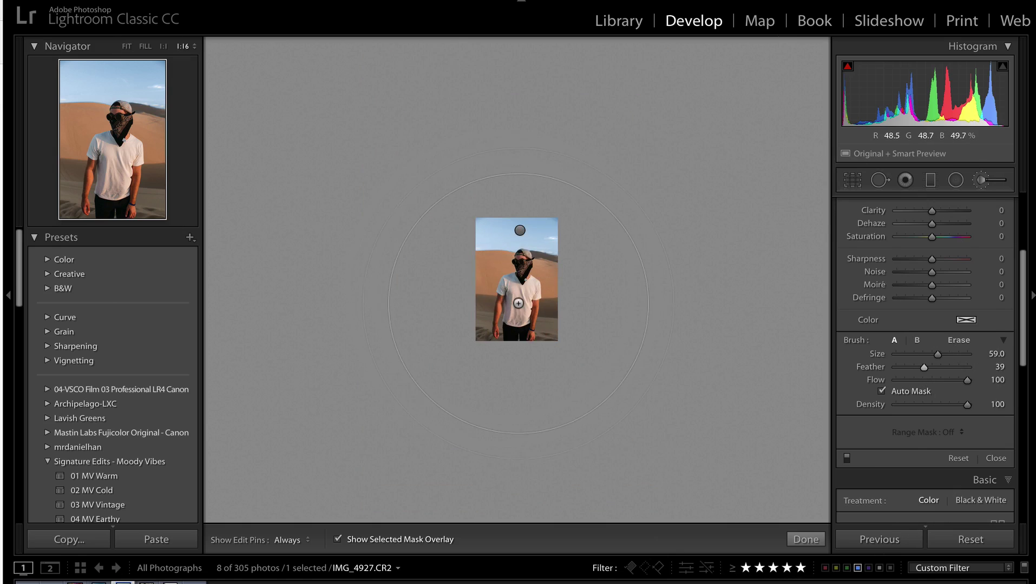
{"action": "left_click", "coordinate": [523, 297]}
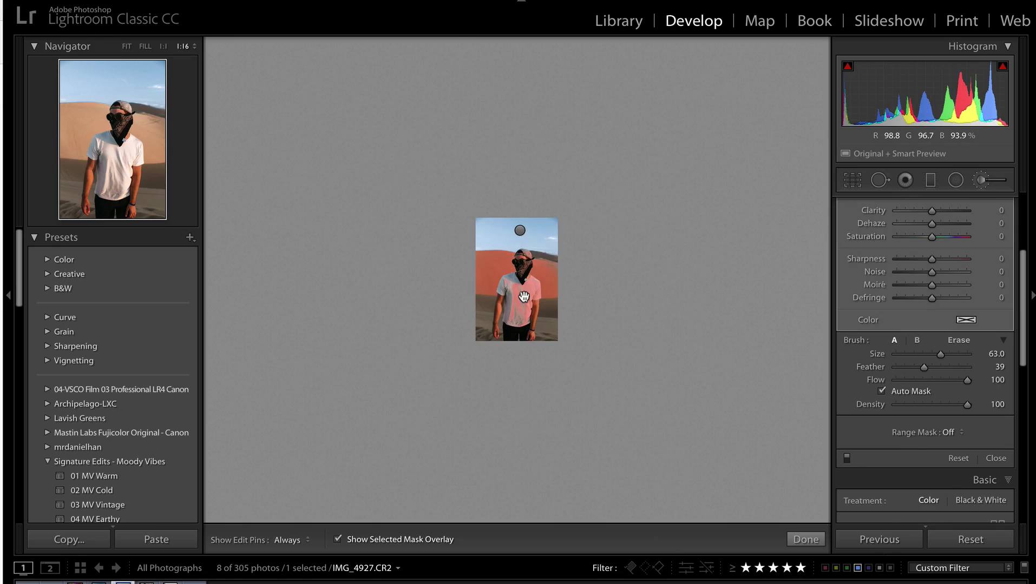
{"action": "key", "text": "o"}
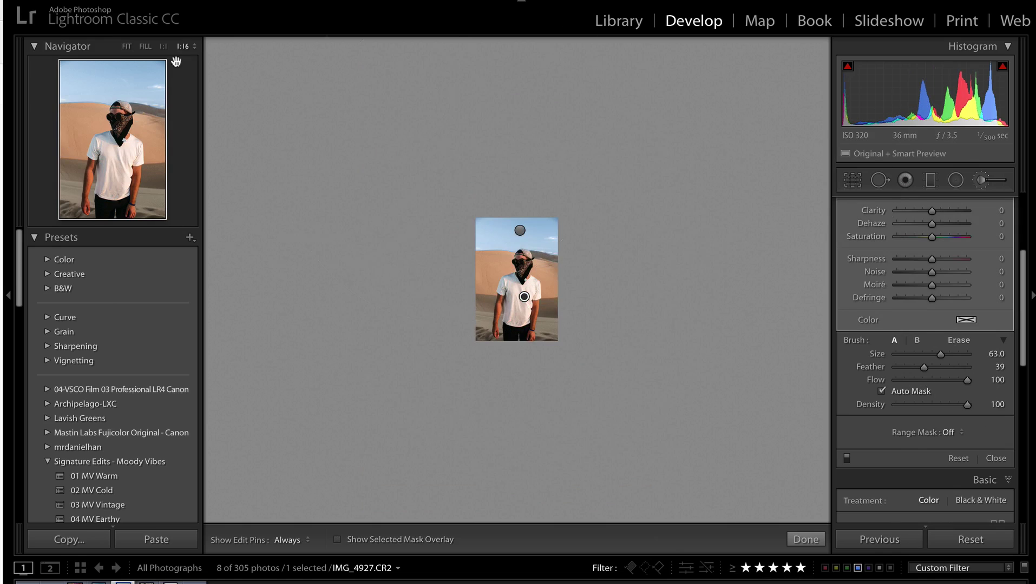
{"action": "left_click", "coordinate": [127, 49]}
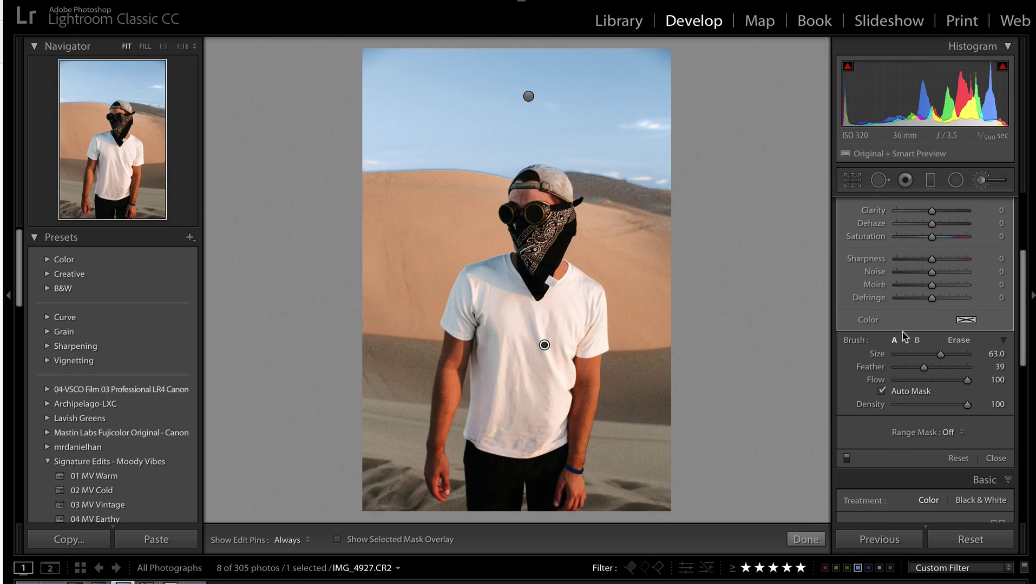
{"action": "scroll", "coordinate": [943, 290], "scroll_direction": "up", "scroll_amount": 5}
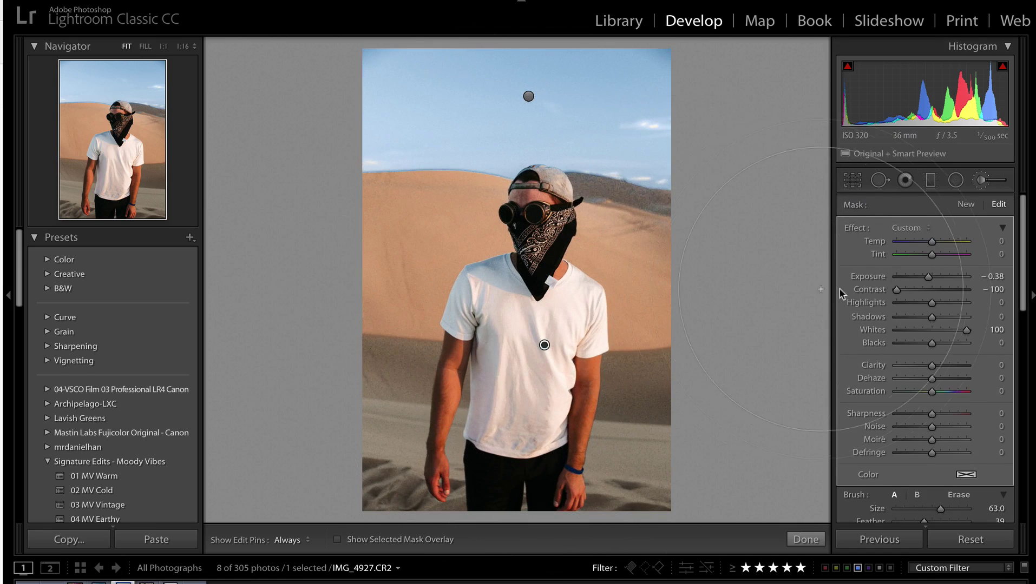
Darken the shirt and tint it bright green, then delete the shirt and sky pins
{"action": "left_click_drag", "start_coordinate": [929, 276], "coordinate": [911, 276]}
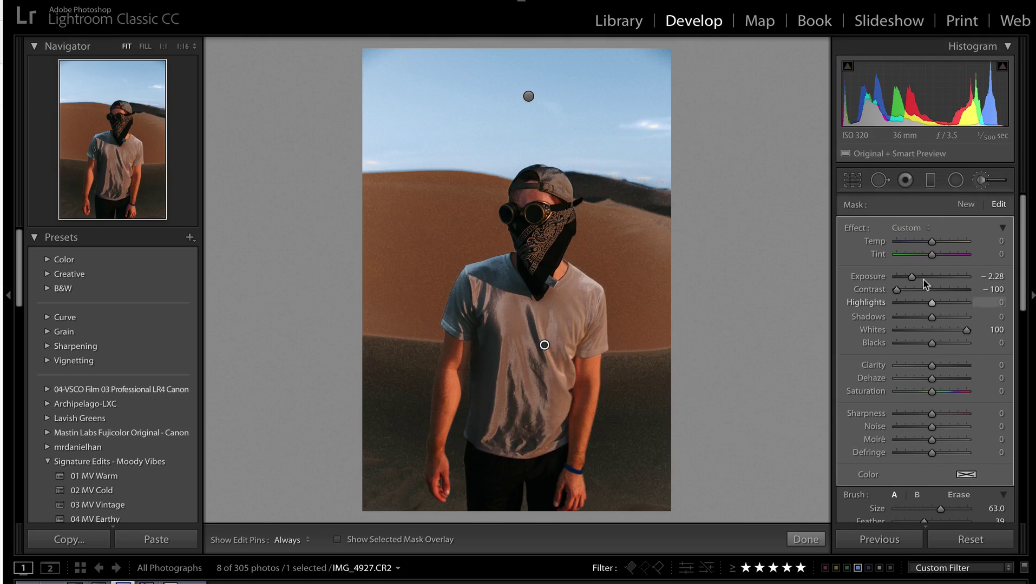
{"action": "left_click_drag", "start_coordinate": [931, 390], "coordinate": [922, 391]}
{"action": "scroll", "coordinate": [925, 394], "scroll_direction": "down", "scroll_amount": 3}
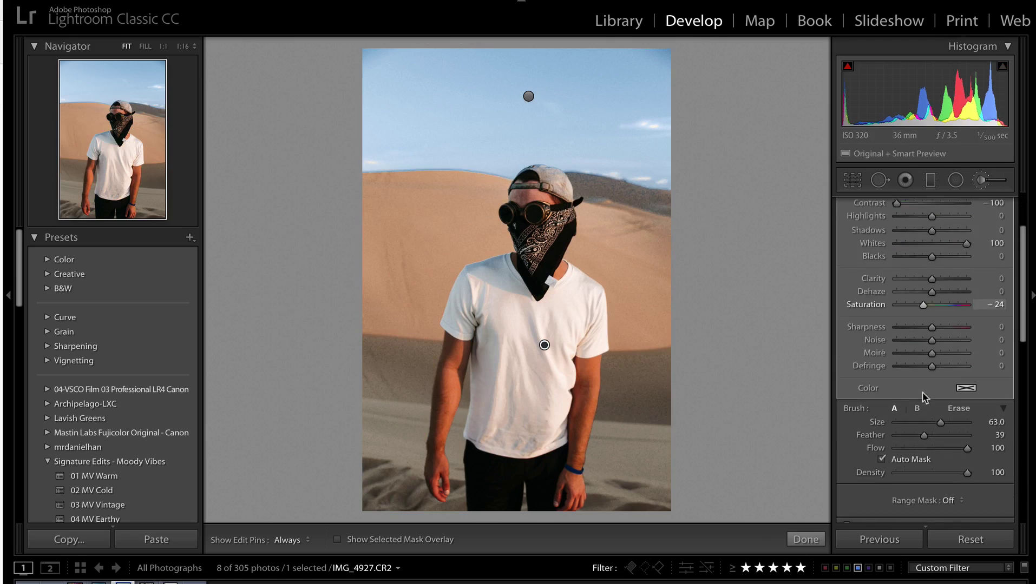
{"action": "scroll", "coordinate": [971, 426], "scroll_direction": "down", "scroll_amount": 3}
{"action": "scroll", "coordinate": [972, 275], "scroll_direction": "down", "scroll_amount": 1}
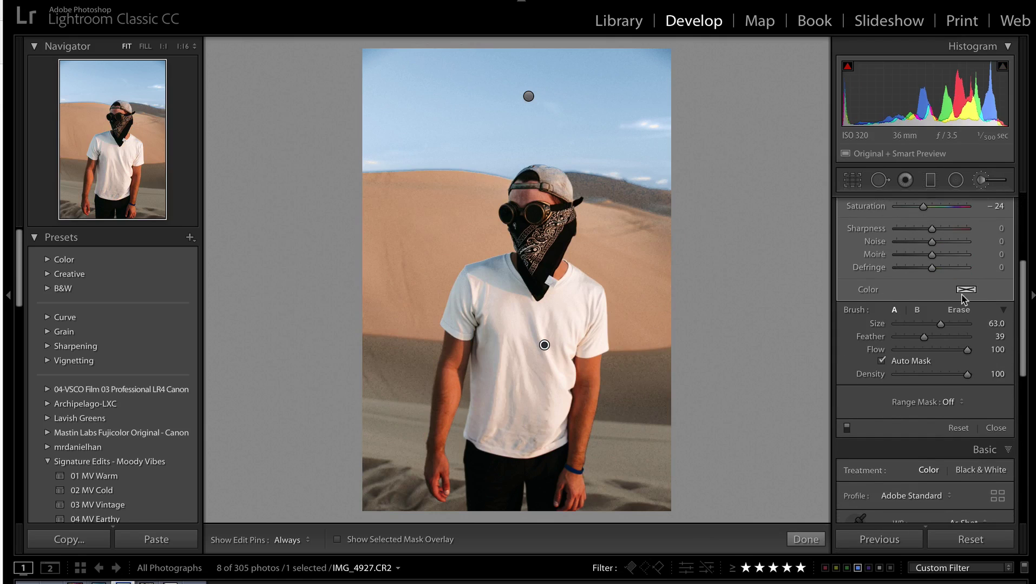
{"action": "left_click", "coordinate": [967, 289]}
{"action": "left_click", "coordinate": [762, 298]}
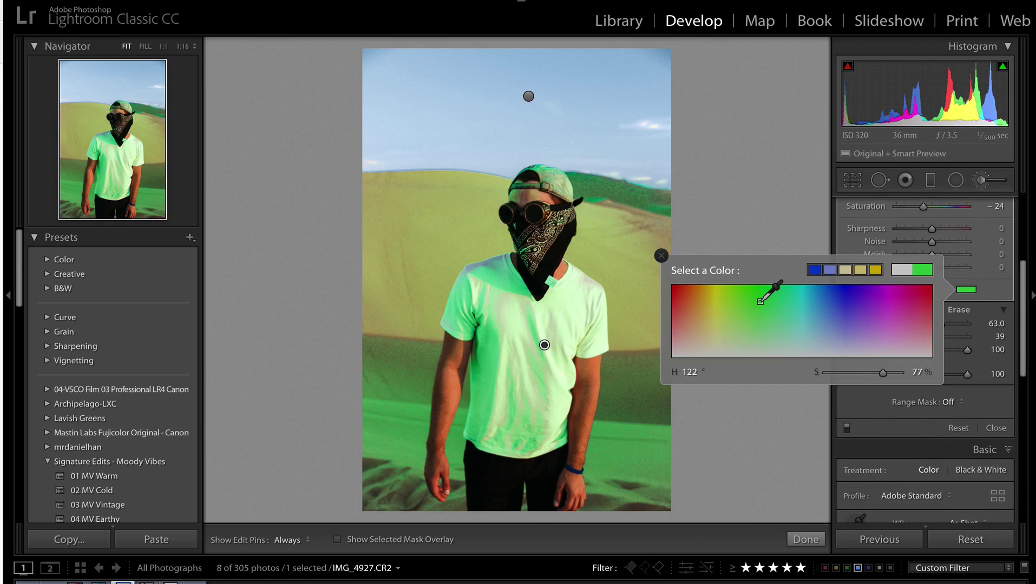
{"action": "left_click", "coordinate": [661, 256]}
{"action": "key", "text": "Delete"}
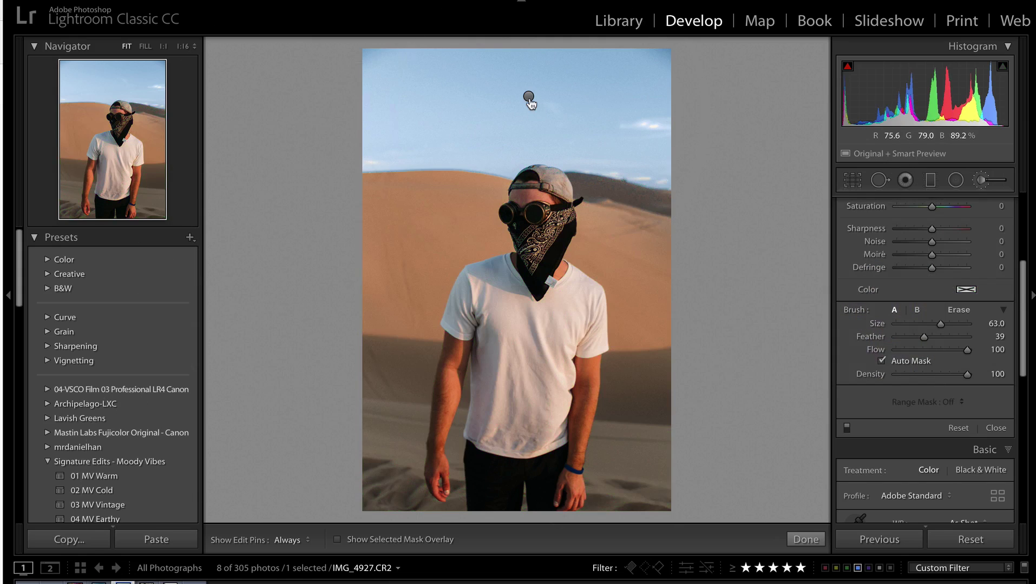
{"action": "key", "text": "Delete"}
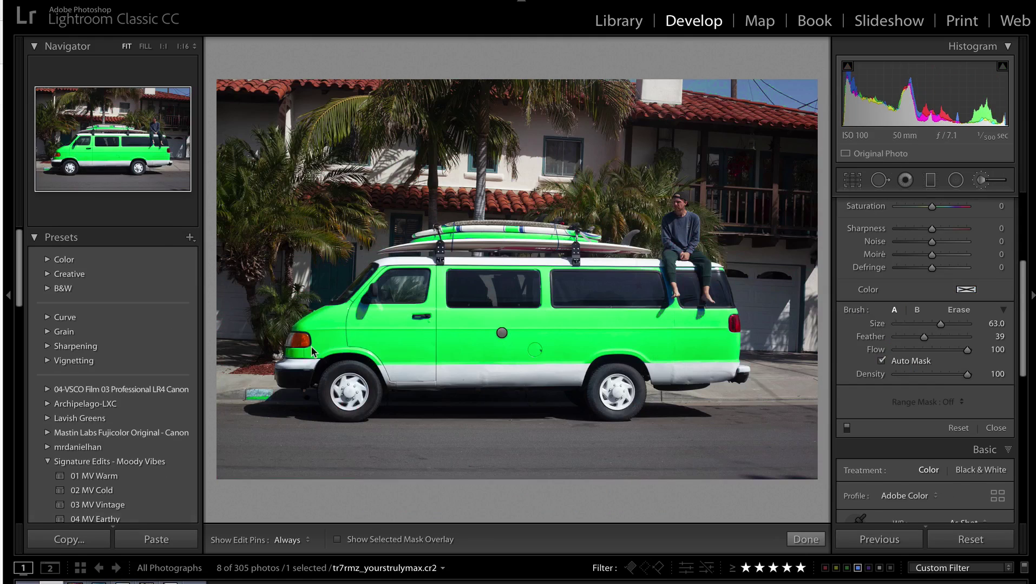
Add a second brush pin on the van, delete one to soften the green, and finish
{"action": "left_click", "coordinate": [501, 332]}
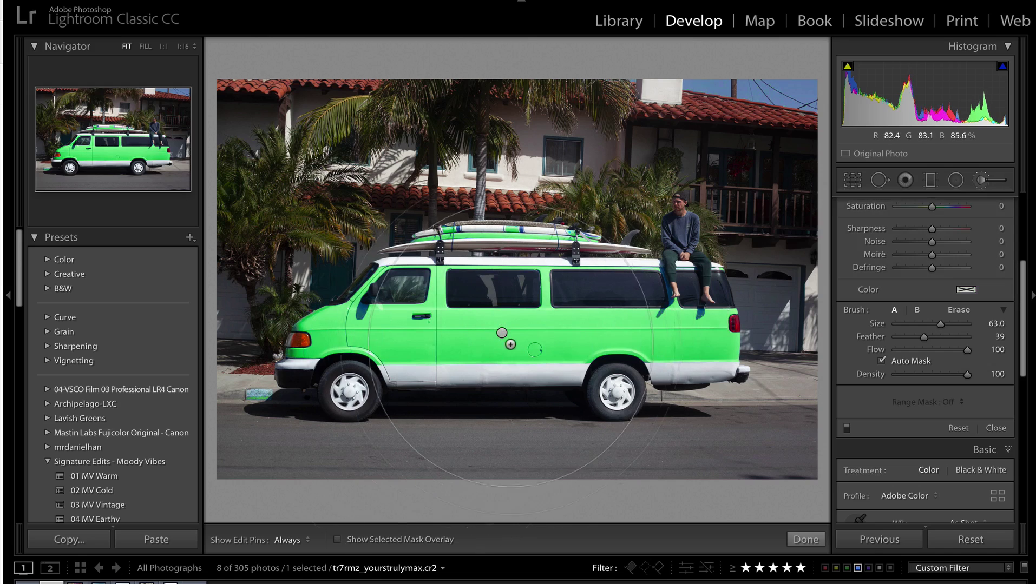
{"action": "key", "text": "Delete"}
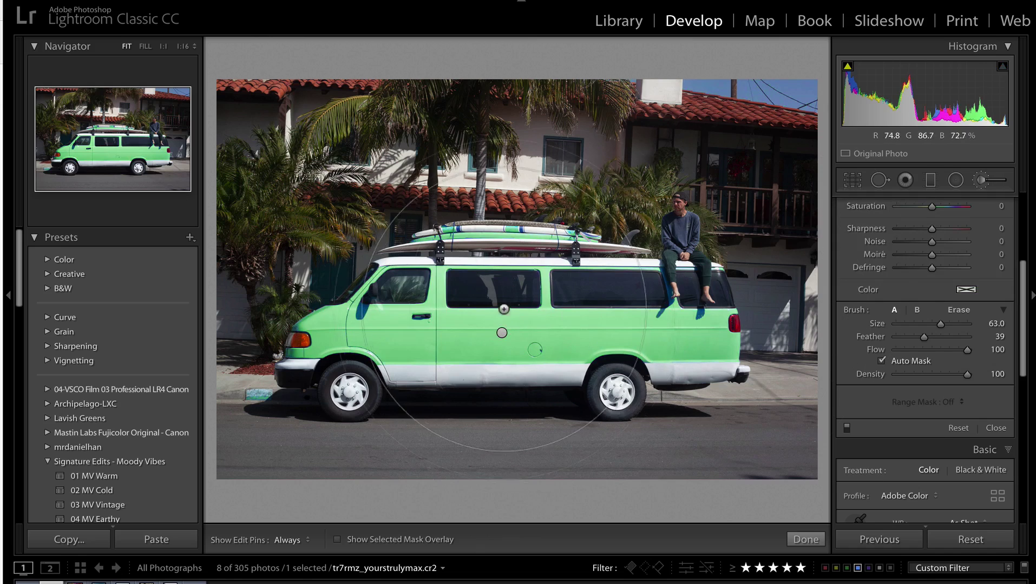
{"action": "left_click", "coordinate": [805, 539]}
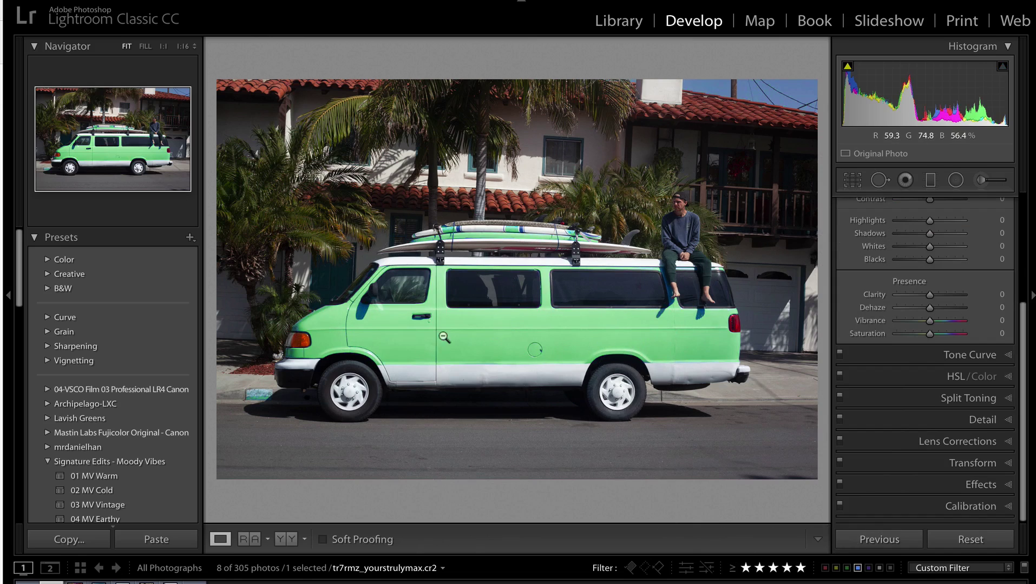
Apply the Signature Edits - West Coast WC 03 preset to the van photo
{"action": "left_click", "coordinate": [181, 47]}
{"action": "left_click", "coordinate": [126, 46]}
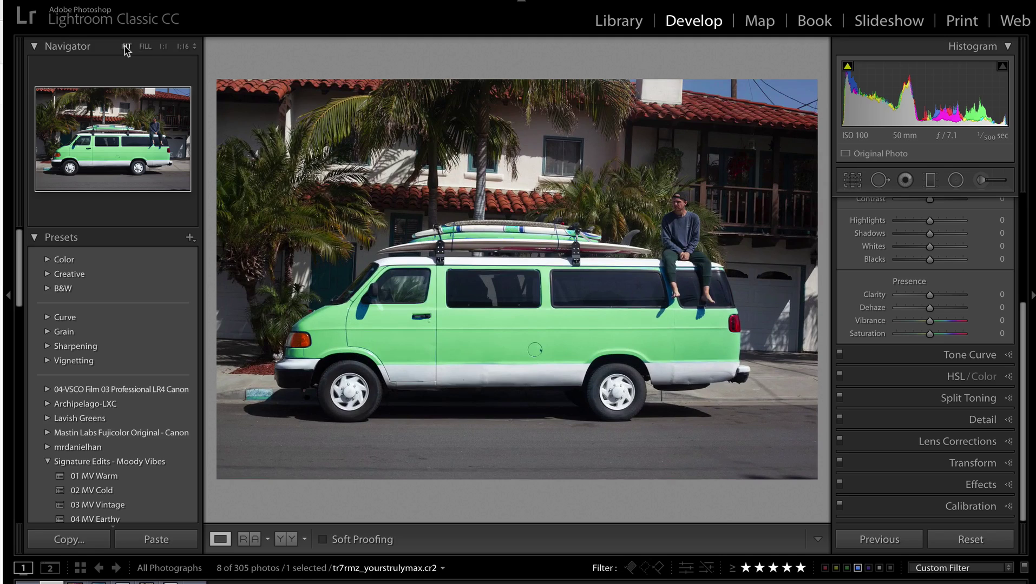
{"action": "scroll", "coordinate": [61, 281], "scroll_direction": "down", "scroll_amount": 1}
{"action": "scroll", "coordinate": [65, 287], "scroll_direction": "down", "scroll_amount": 3}
{"action": "scroll", "coordinate": [81, 300], "scroll_direction": "down", "scroll_amount": 6}
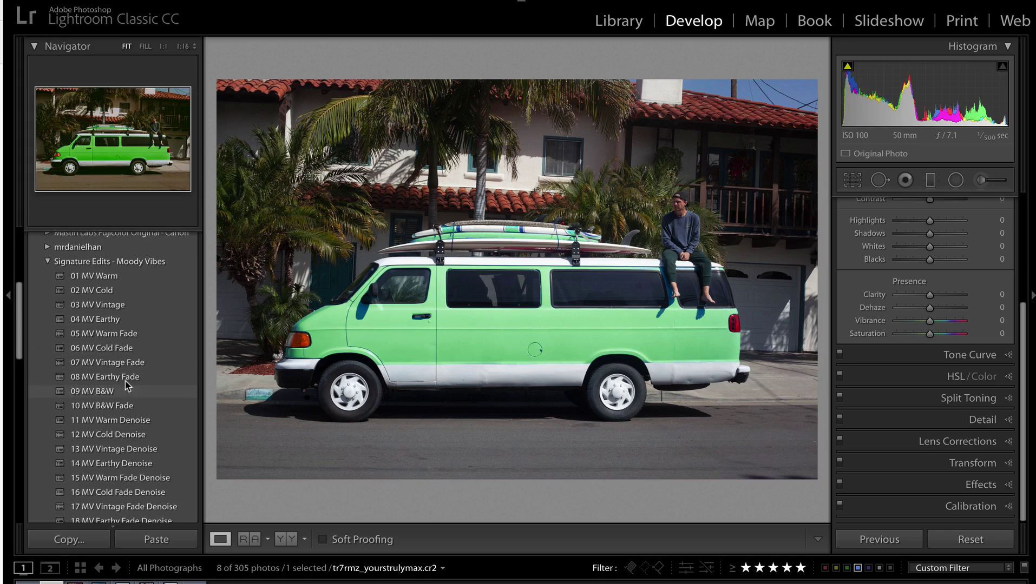
{"action": "scroll", "coordinate": [99, 309], "scroll_direction": "down", "scroll_amount": 5}
{"action": "scroll", "coordinate": [106, 306], "scroll_direction": "down", "scroll_amount": 3}
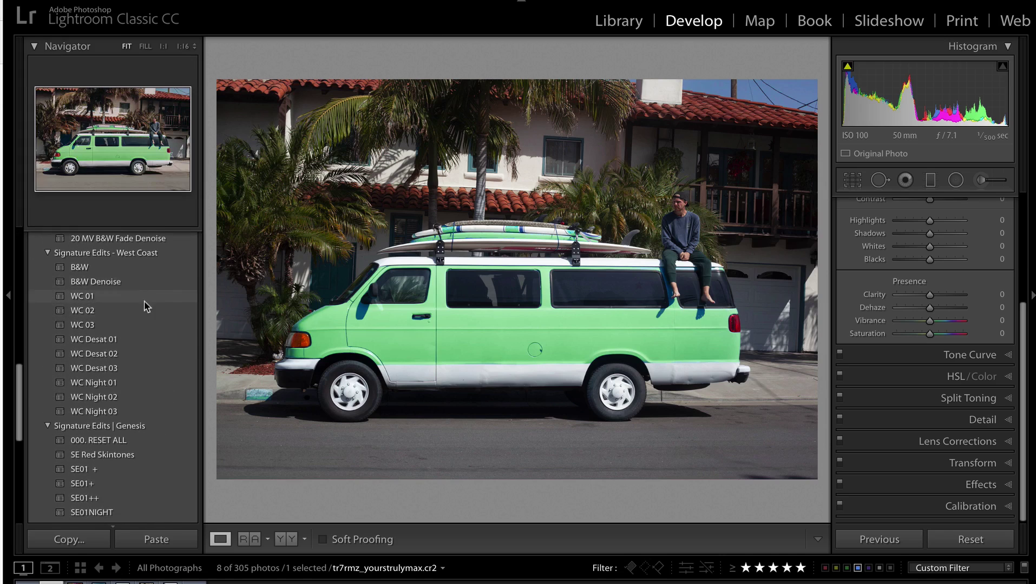
{"action": "left_click", "coordinate": [119, 325]}
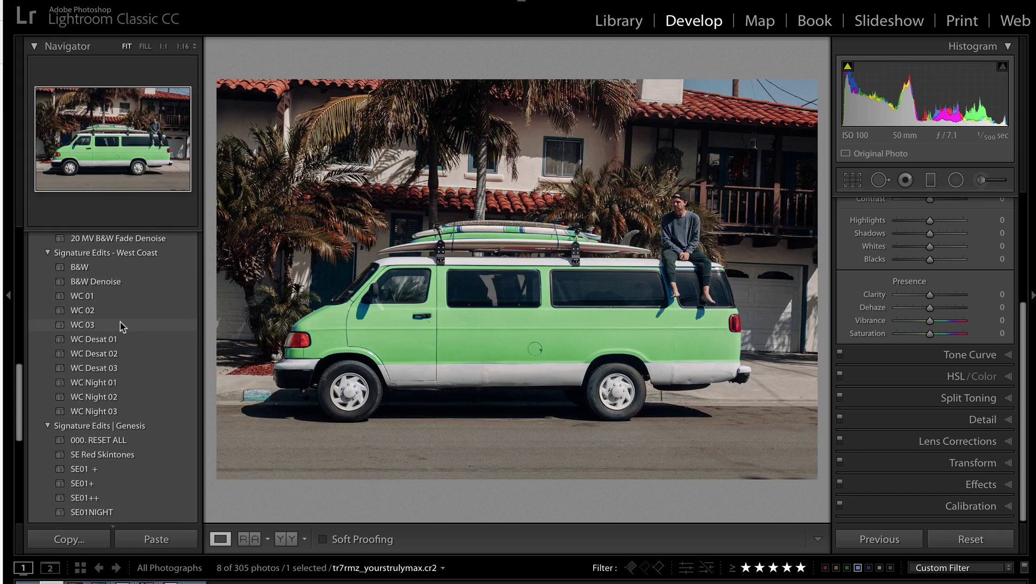